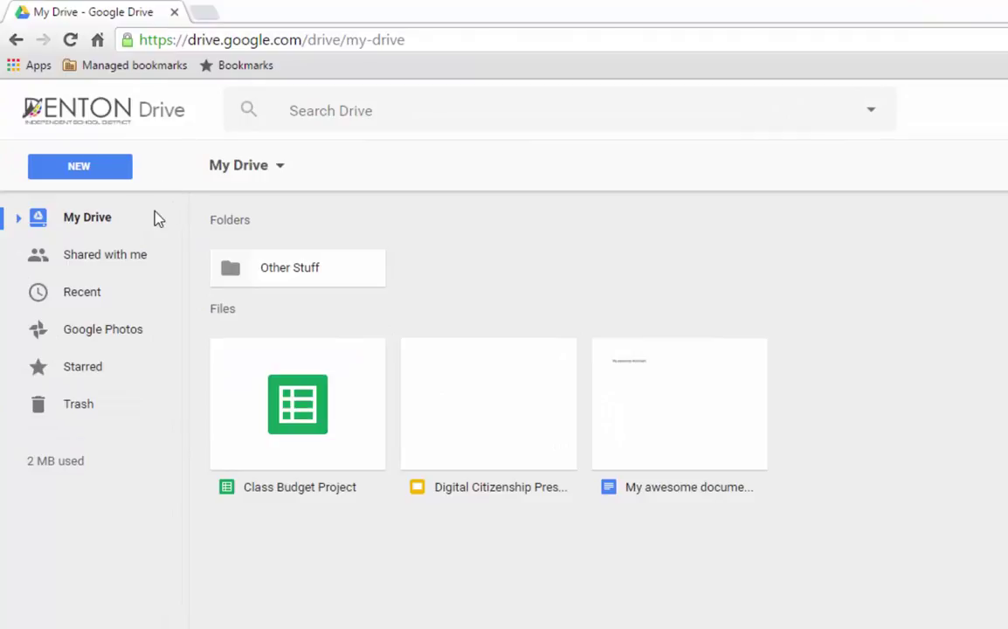
- Look over the kinds of items that can be created in Drive, including the additional apps such as Google Forms and Drawings
left_click(106, 172)
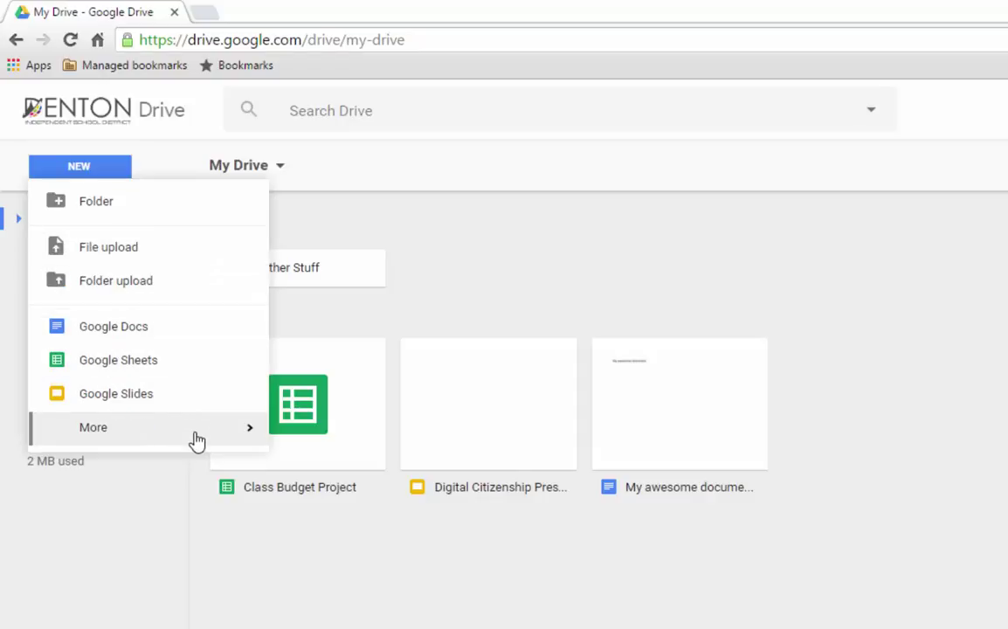
mouse_move(194, 441)
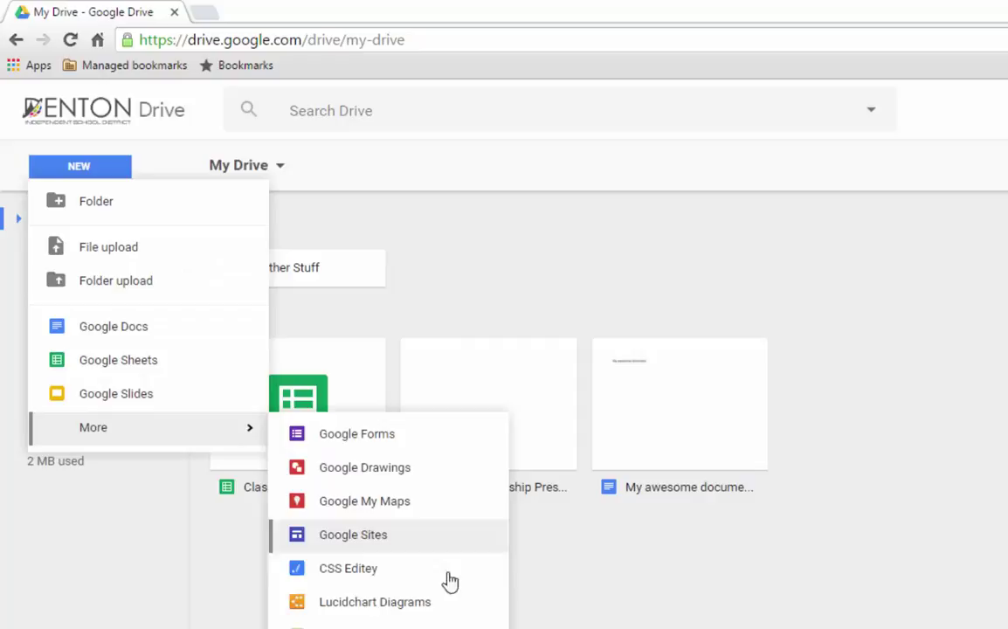
left_click(160, 437)
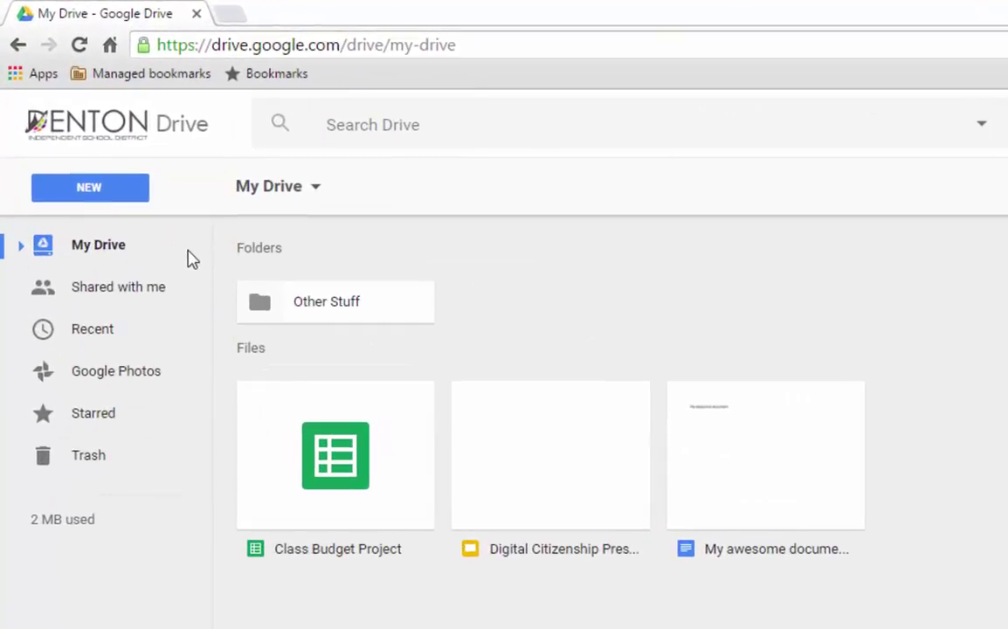
- View the Shared with me, Recent, Google Photos and Starred sections, and return to My Drive
left_click(155, 297)
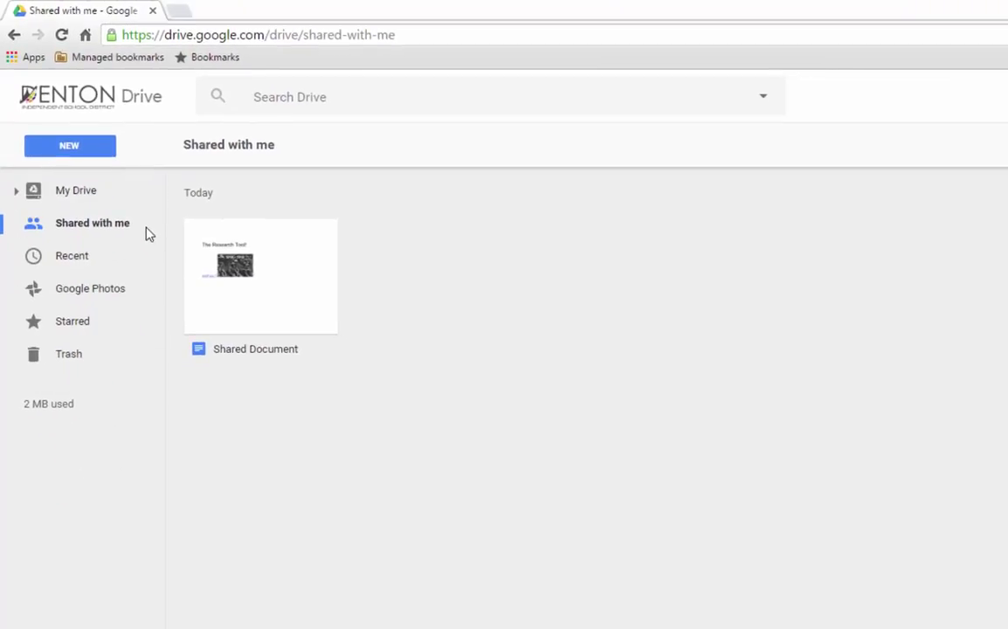
left_click(88, 262)
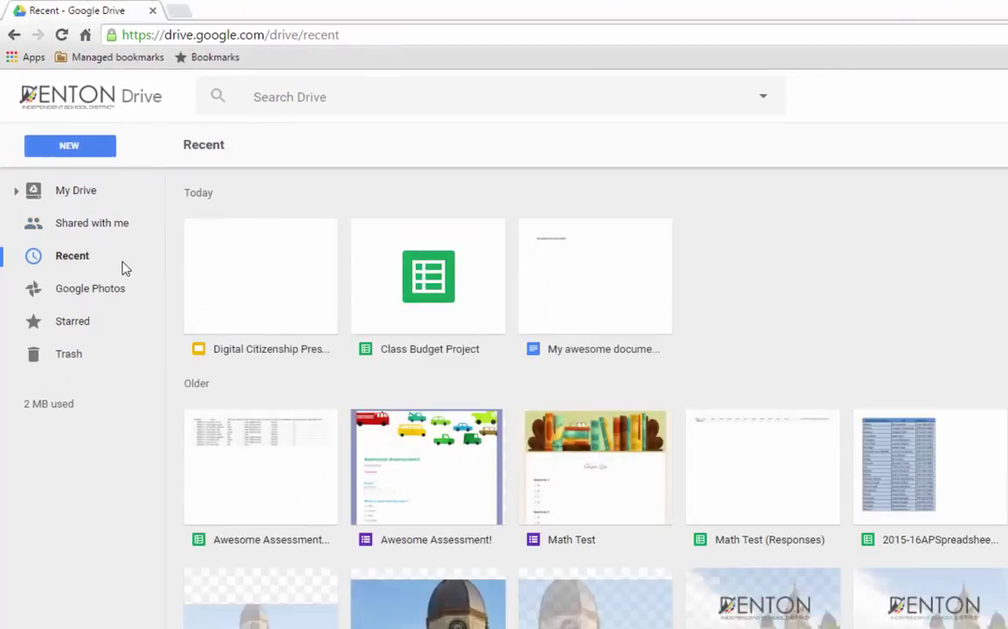
left_click(131, 303)
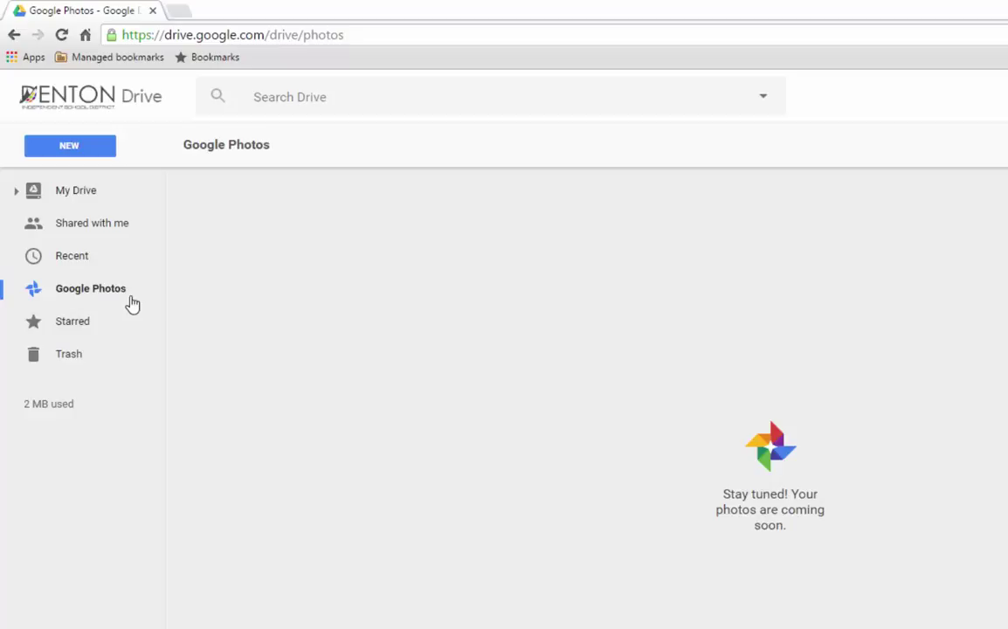
left_click(122, 327)
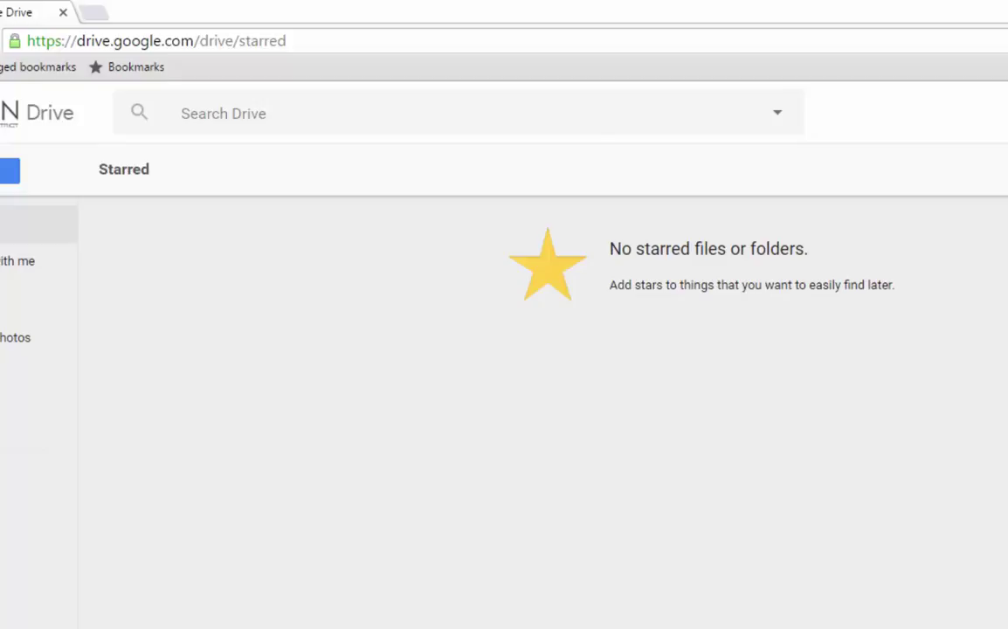
left_click(18, 212)
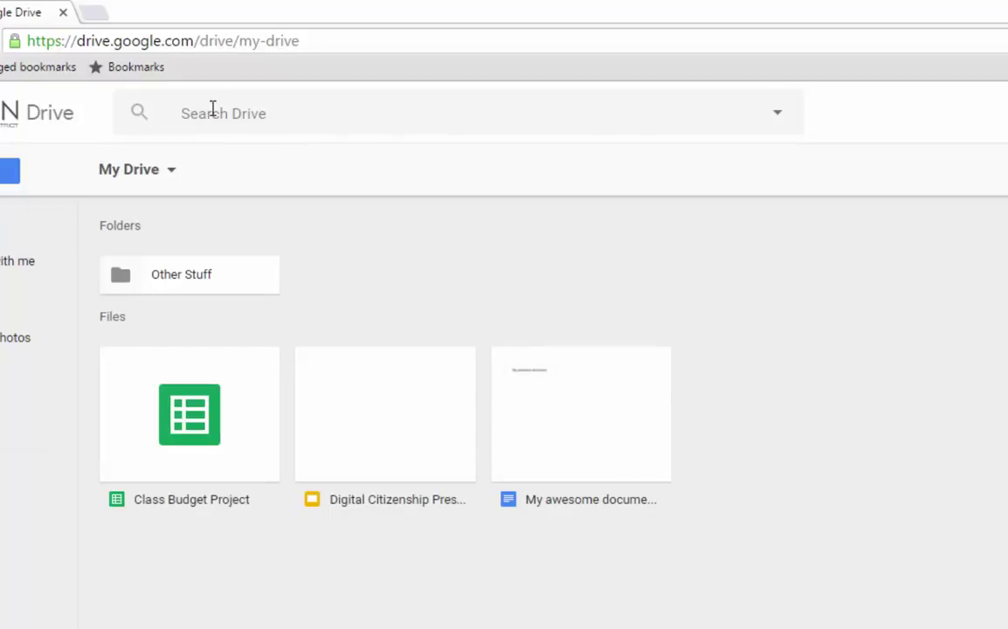
- Search Drive for "class project"
left_click(212, 109)
type("cla")
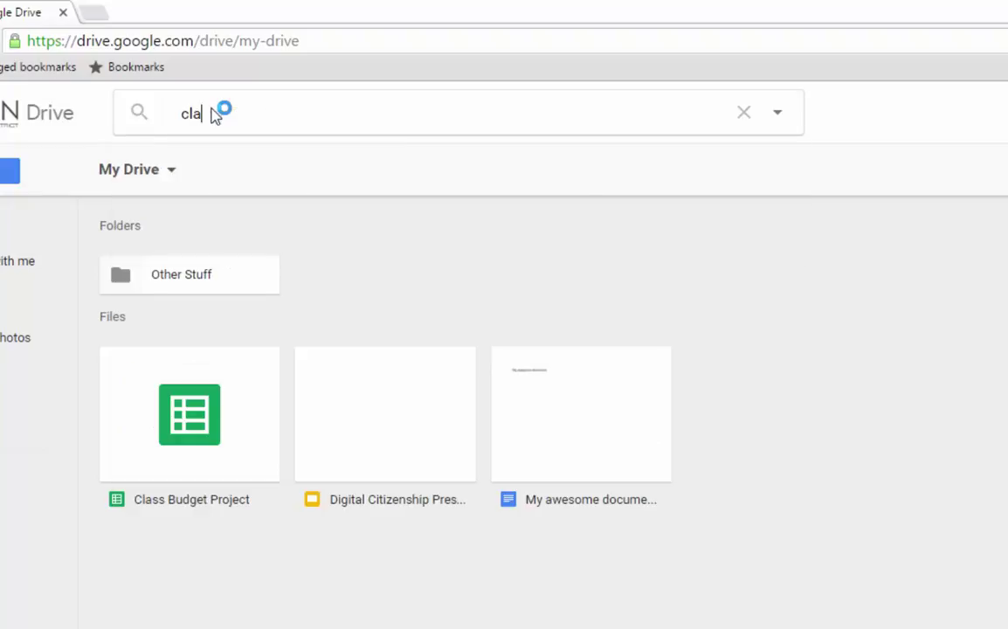
type("ss project")
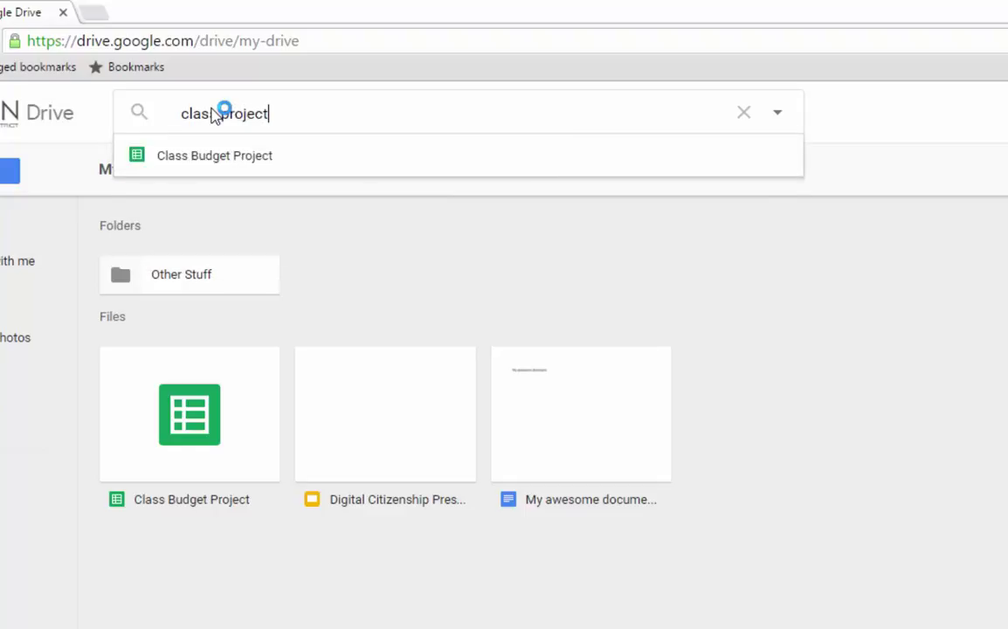
key("Return")
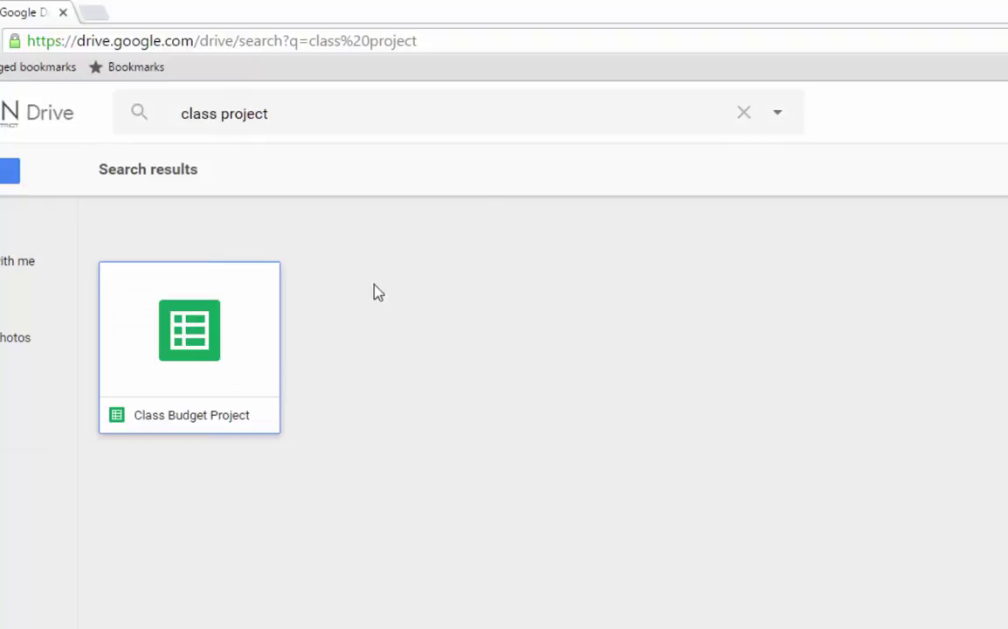
- Replace the search with an advanced one for text documents modified today that contain the word "file"
left_click(743, 112)
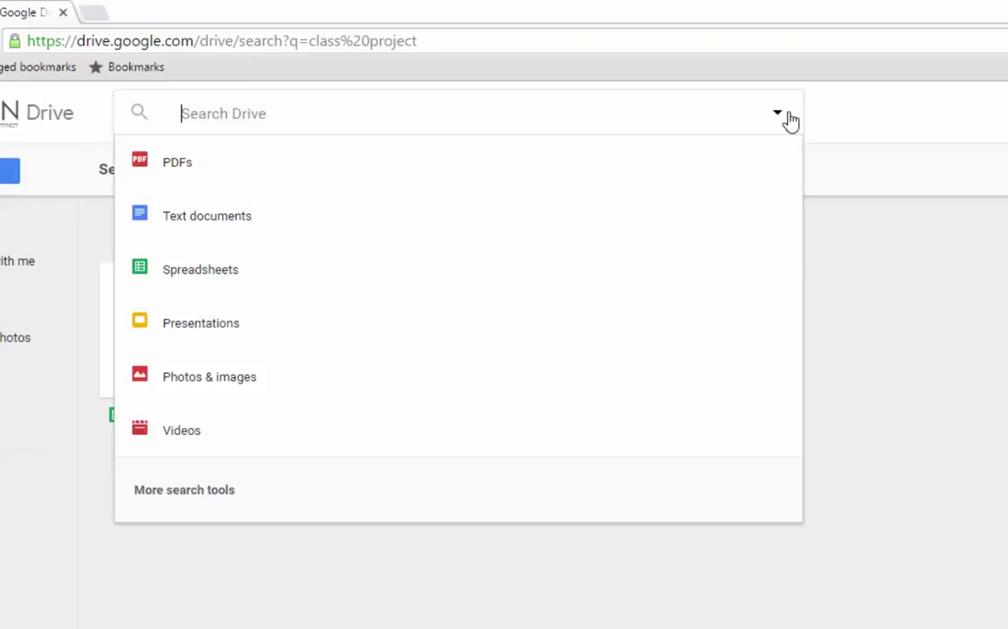
left_click(776, 115)
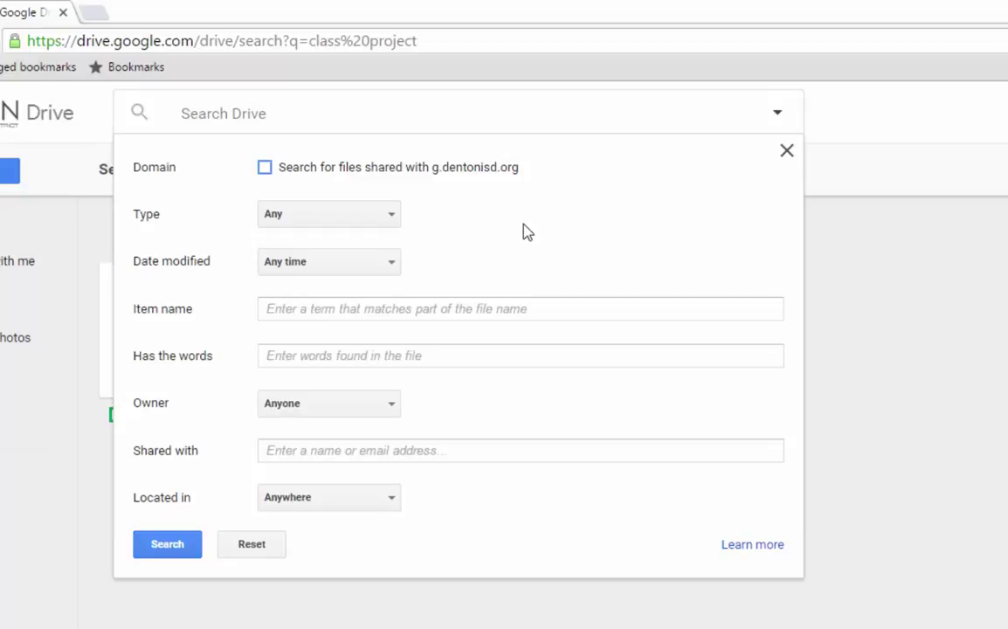
left_click(390, 218)
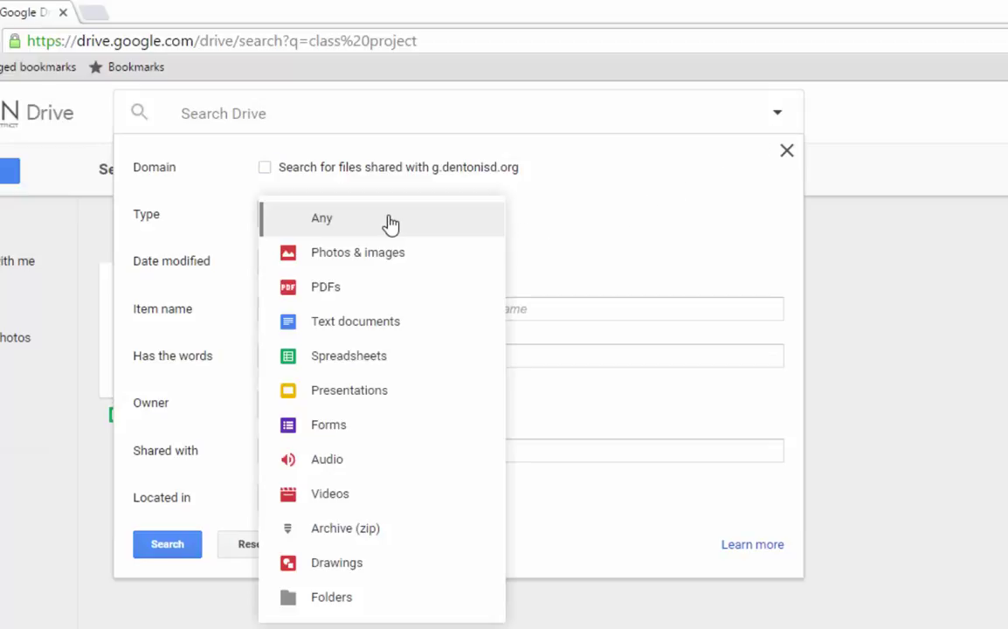
left_click(403, 323)
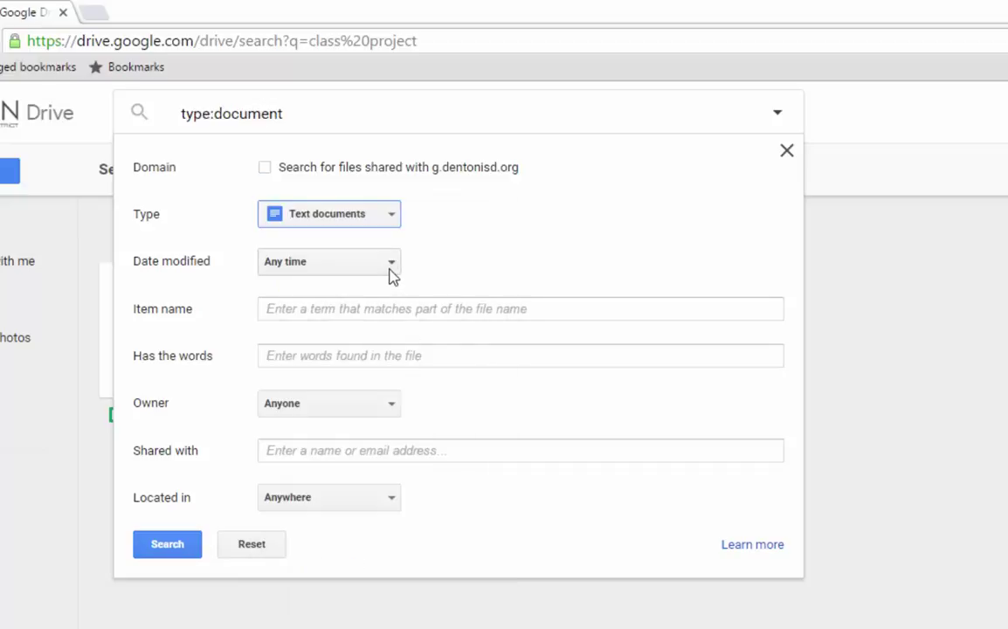
left_click(392, 262)
left_click(391, 316)
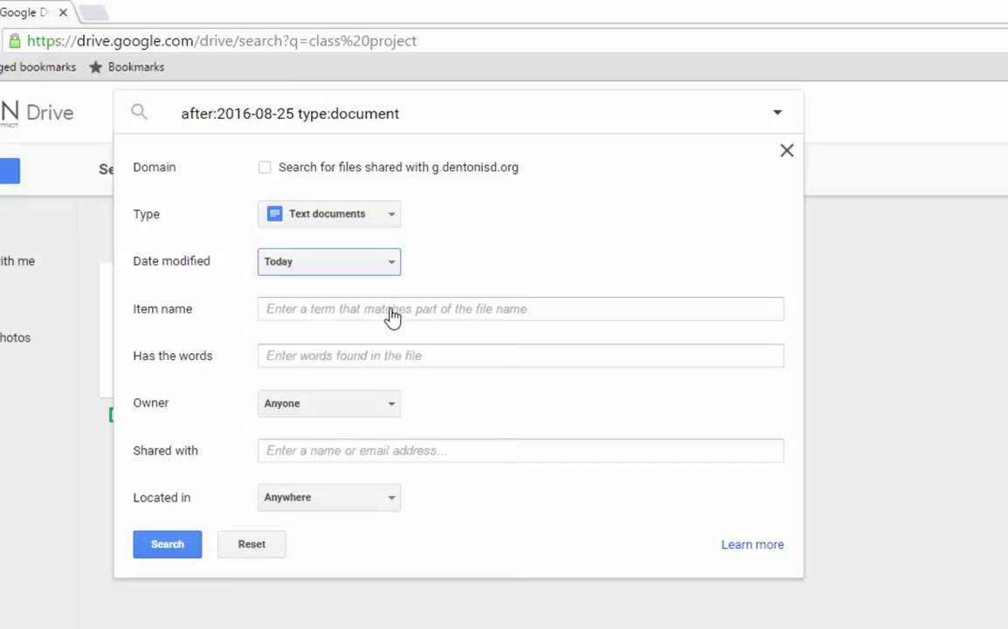
left_click(345, 353)
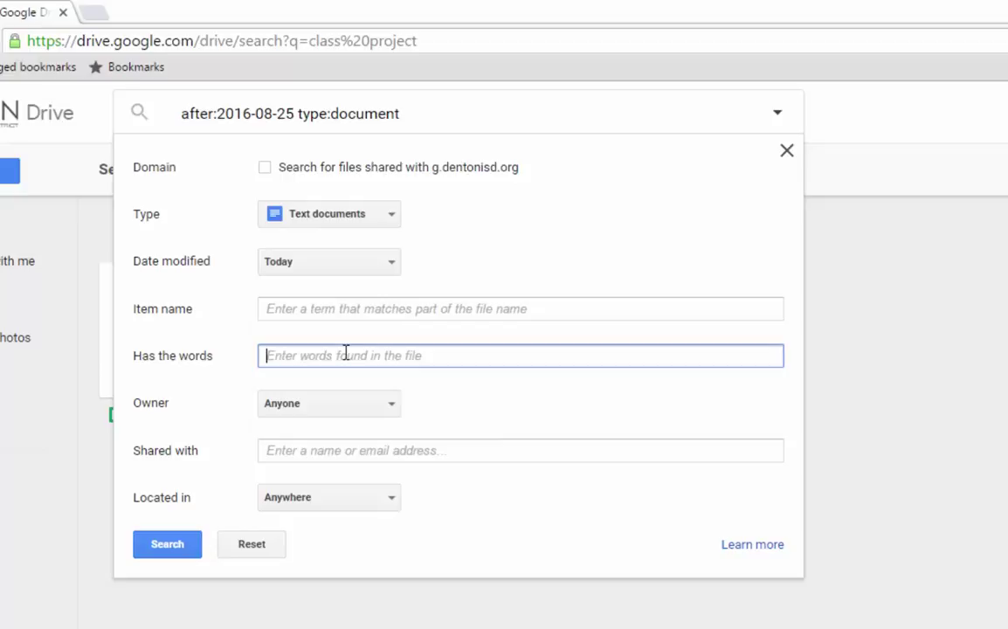
type("file")
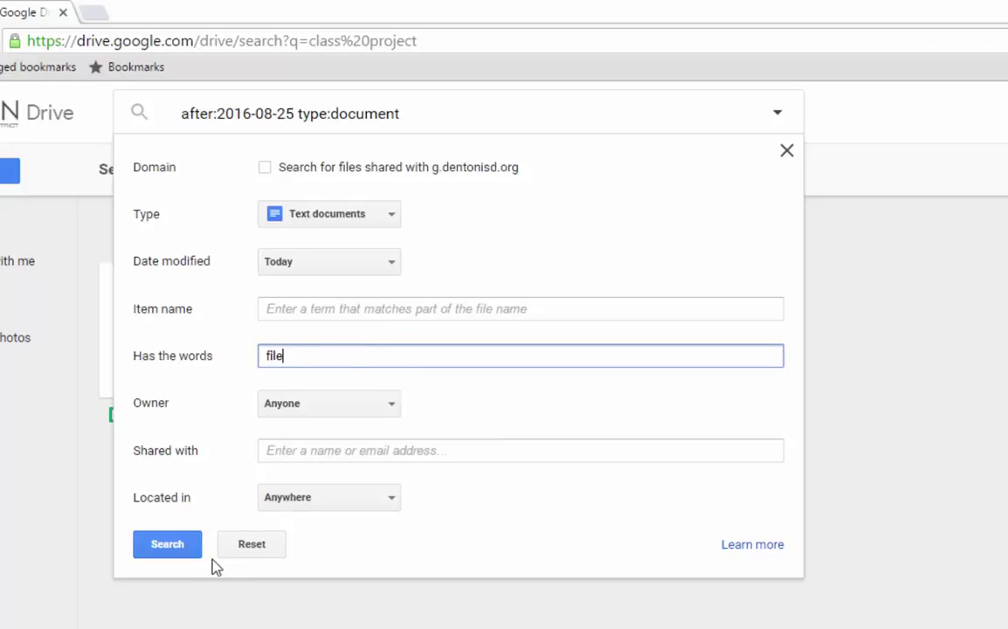
left_click(171, 545)
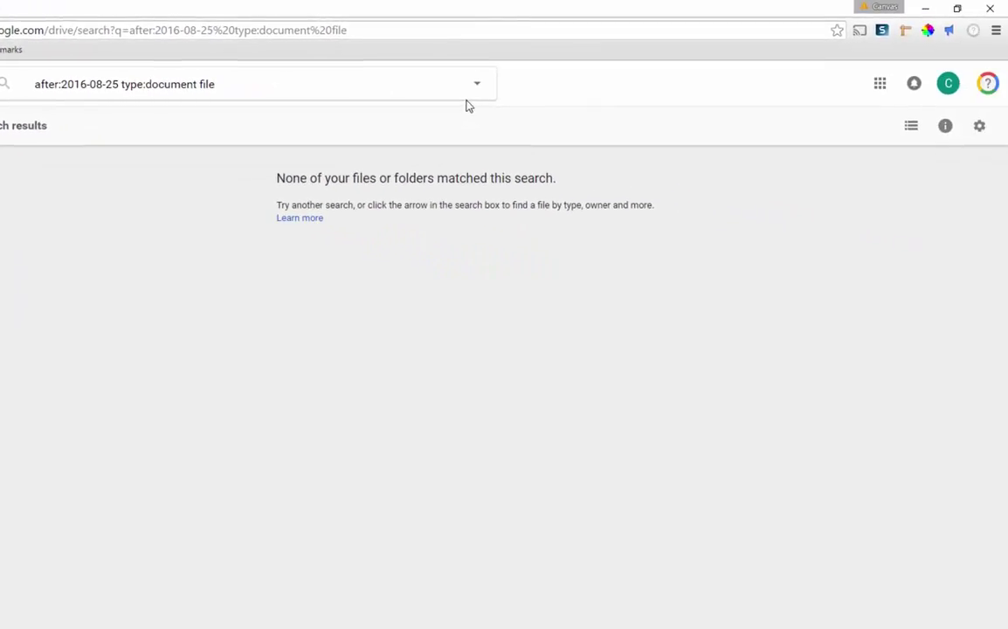
- Return to My Drive and show its contents in list view, then restore grid view
key("alt+Left")
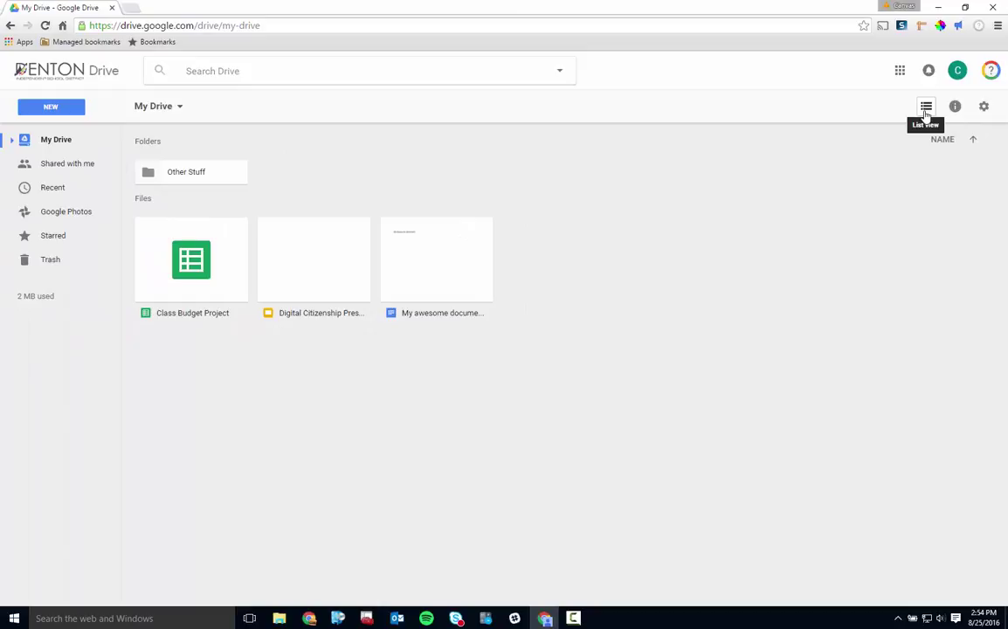
left_click(926, 107)
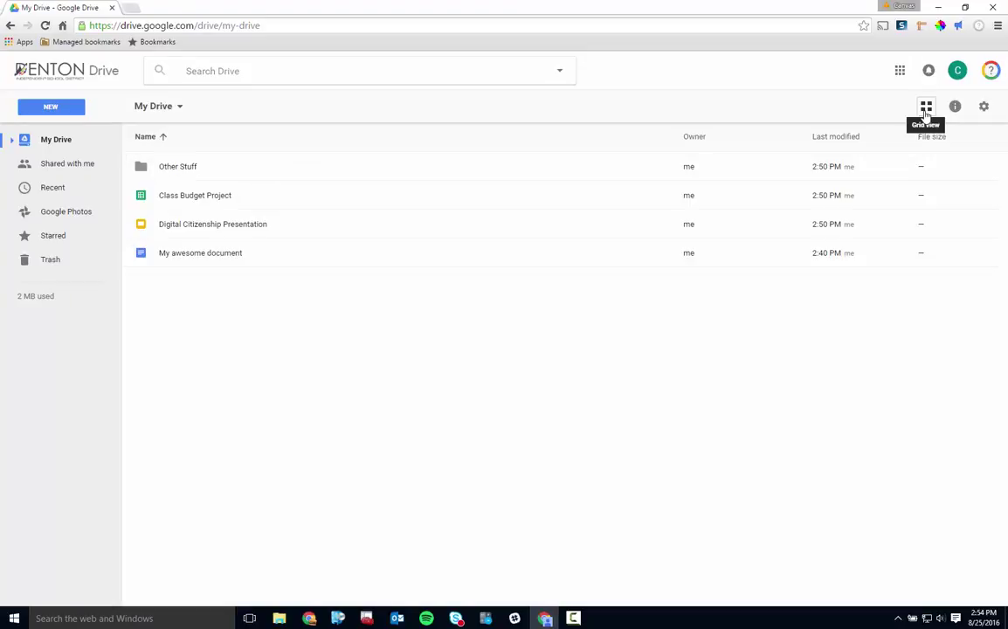
left_click(925, 106)
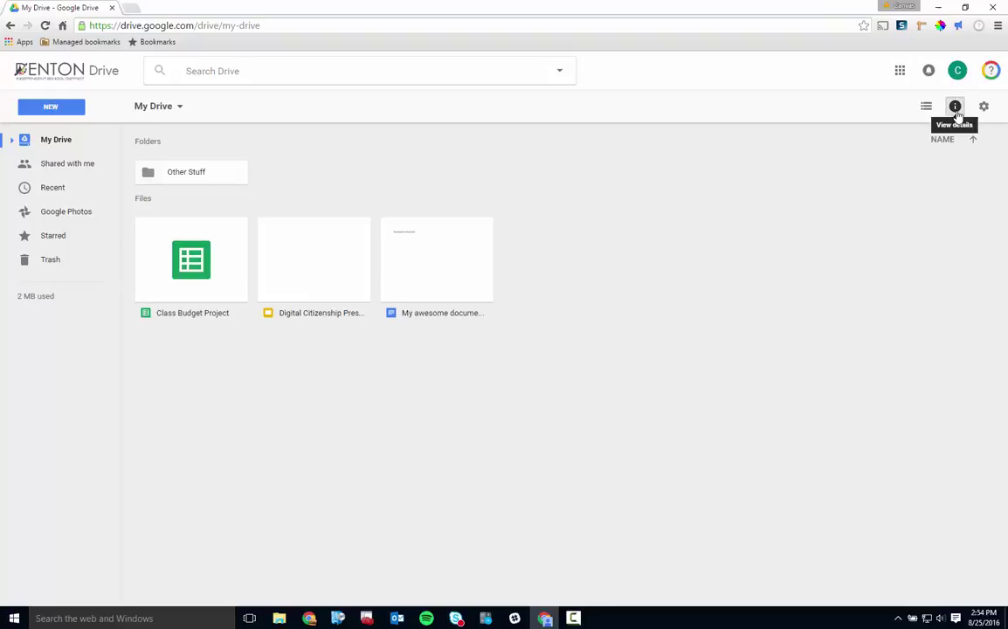
- View the file details of Class Budget Project, Digital Citizenship Presentation and My awesome document
left_click(955, 107)
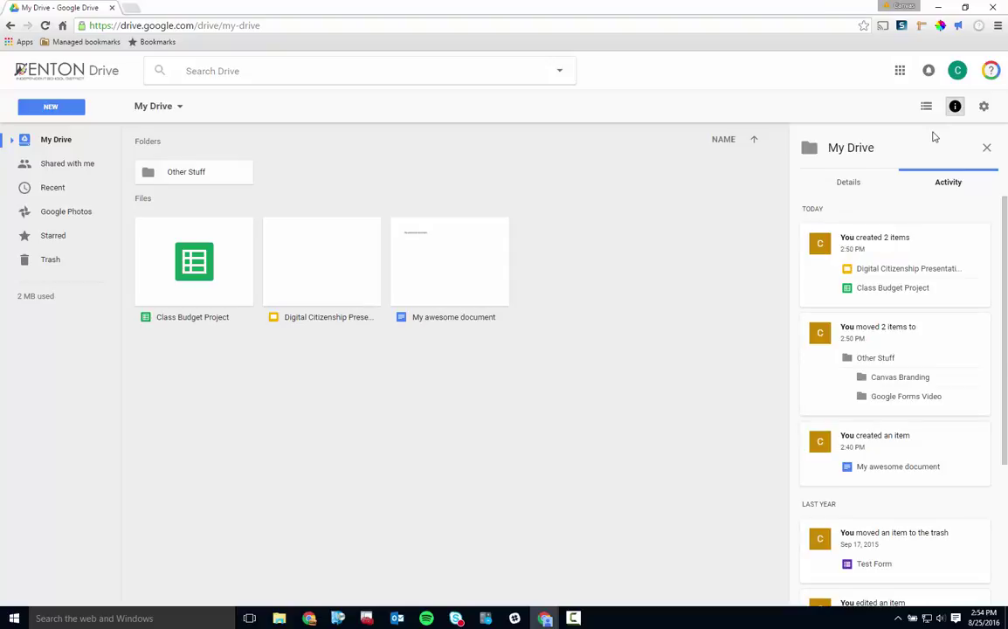
left_click(852, 191)
left_click(207, 247)
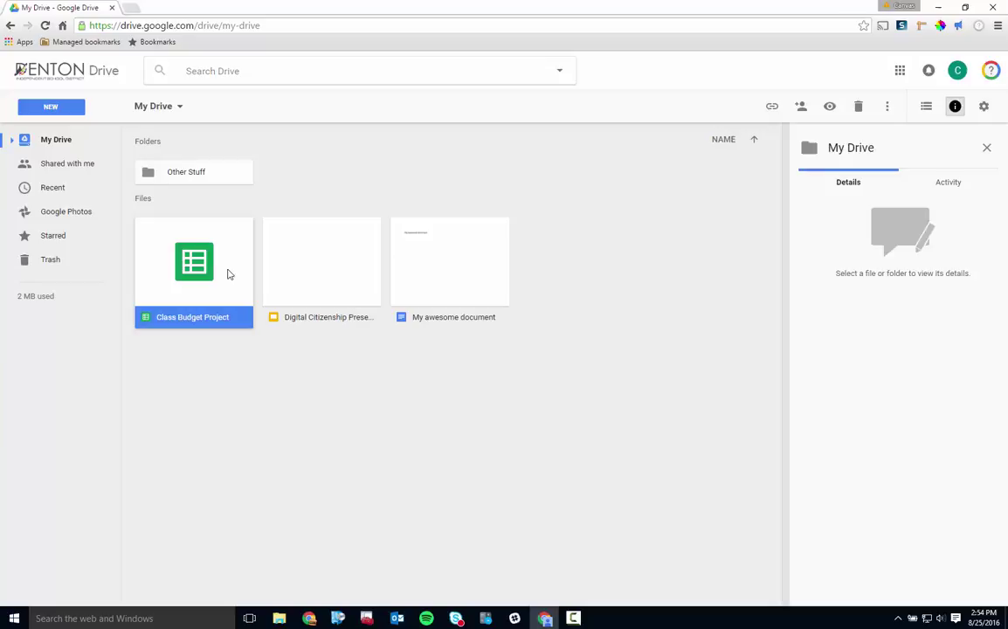
left_click(307, 277)
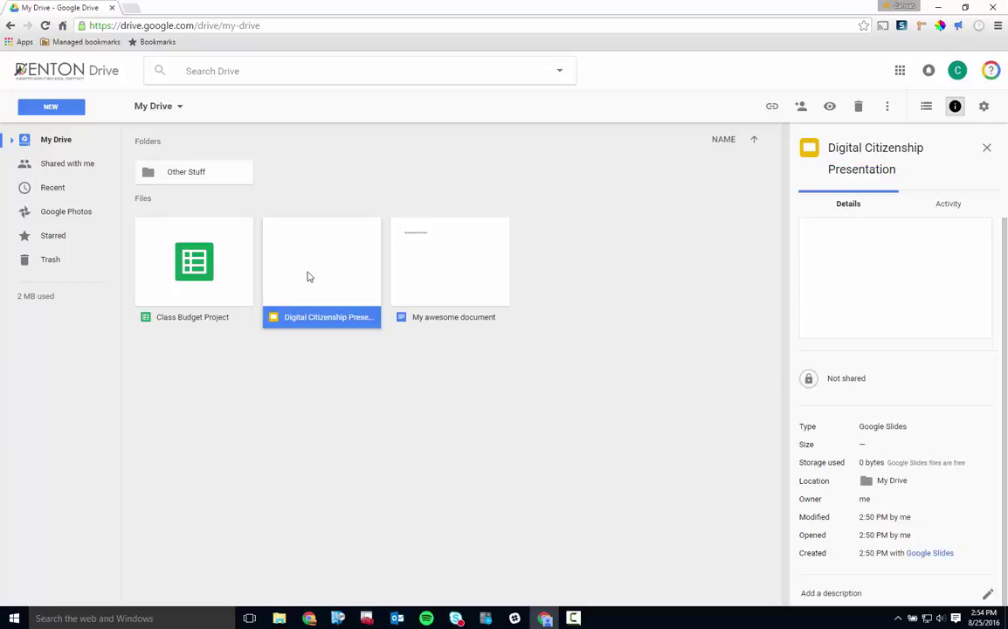
left_click(424, 272)
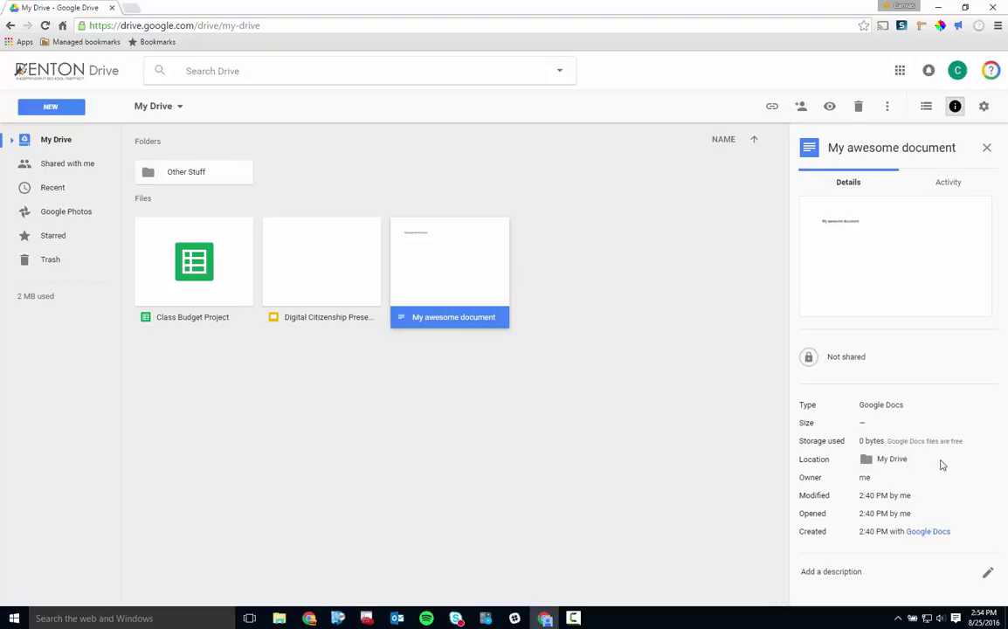
- Review the activity history of the individual files and of My Drive as a whole, and hide the information pane
left_click(933, 187)
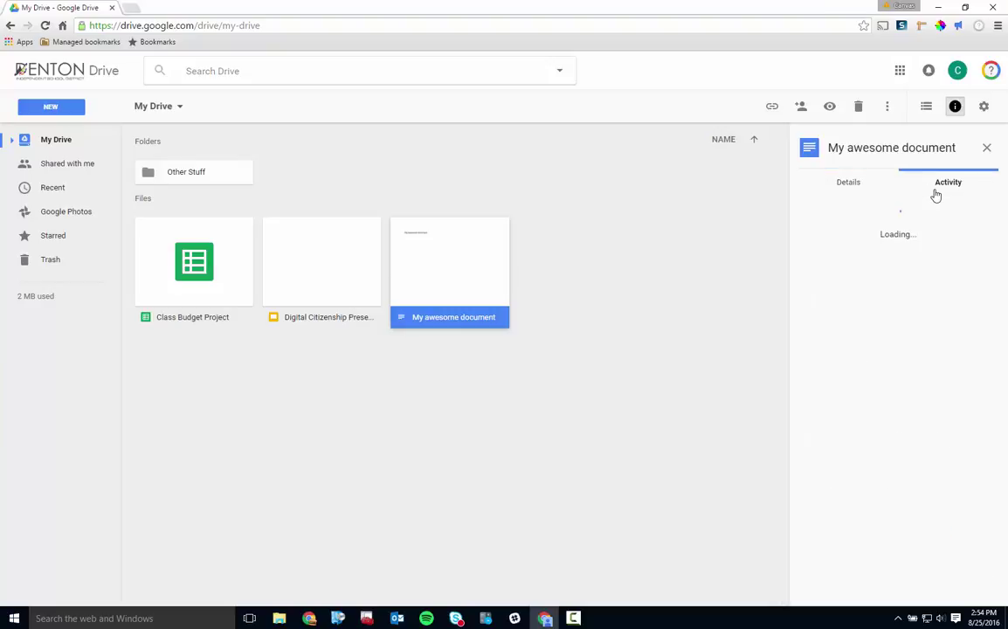
left_click(344, 266)
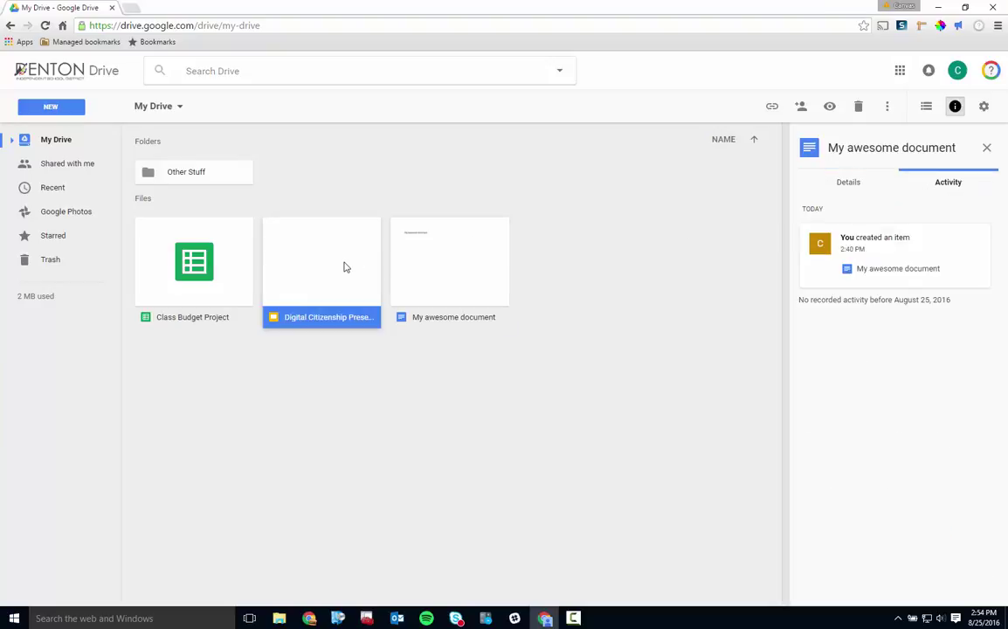
left_click(240, 268)
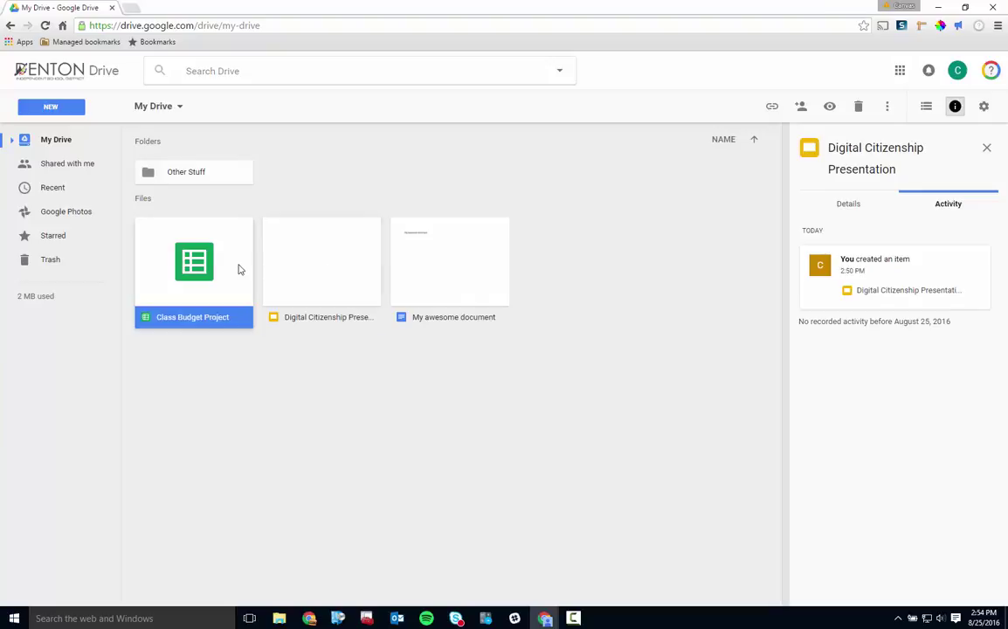
left_click(305, 405)
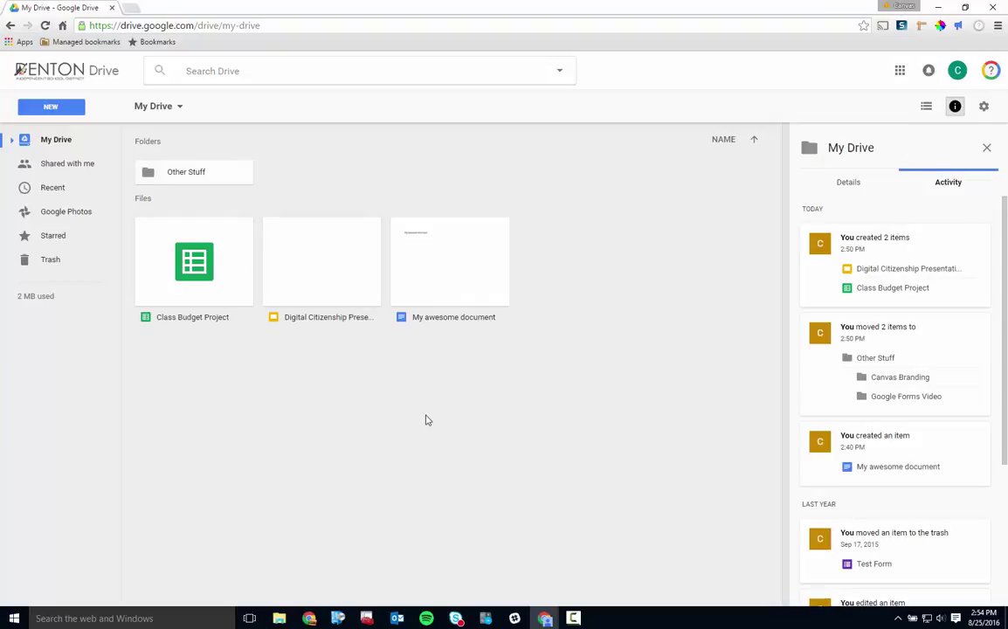
scroll(887, 395, "down", 3)
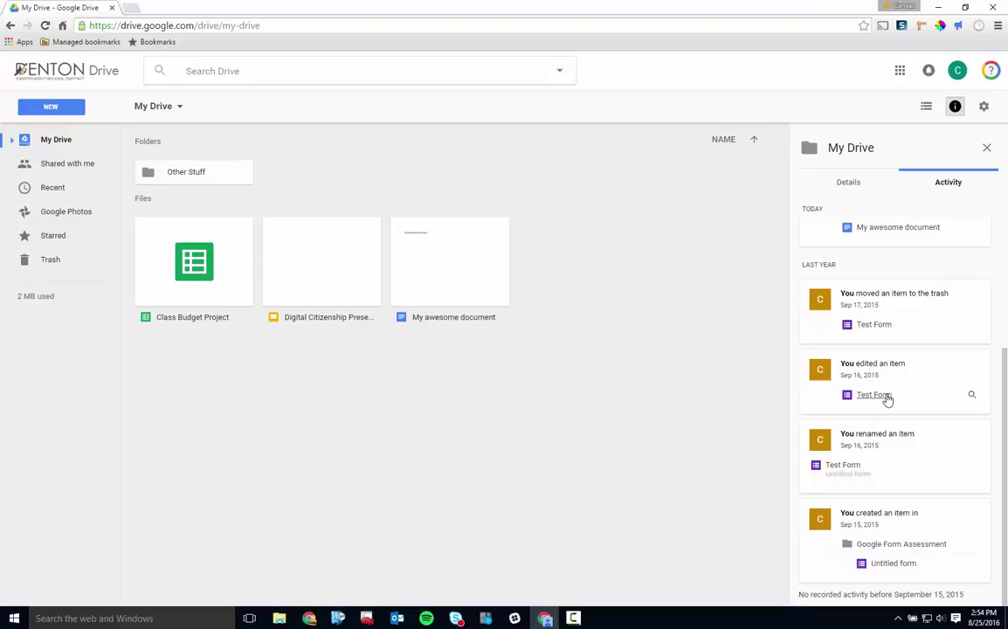
scroll(887, 398, "up", 5)
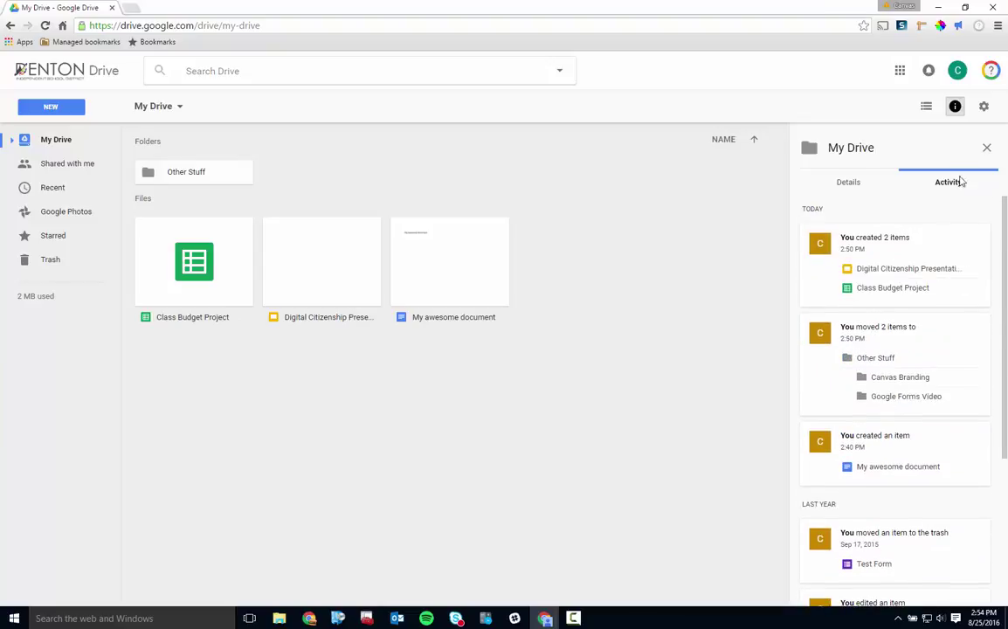
left_click(955, 109)
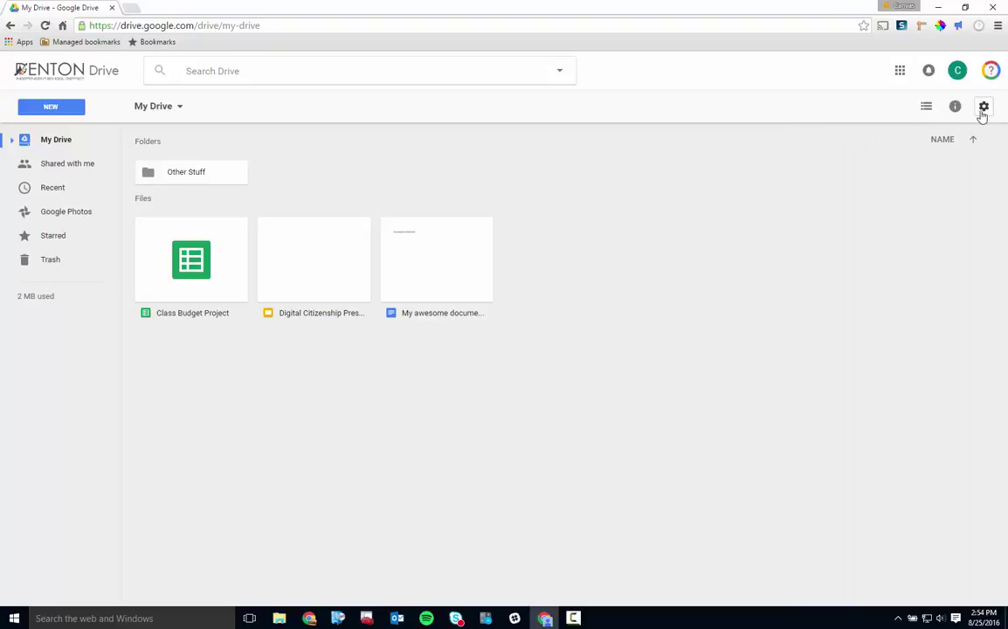
- Open the general Drive settings
left_click(983, 110)
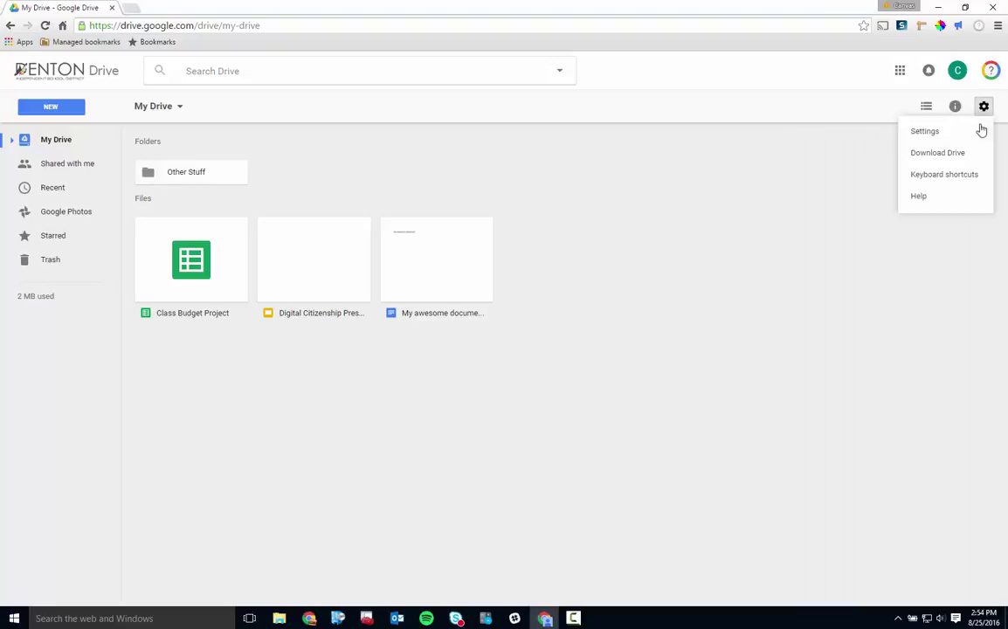
left_click(979, 137)
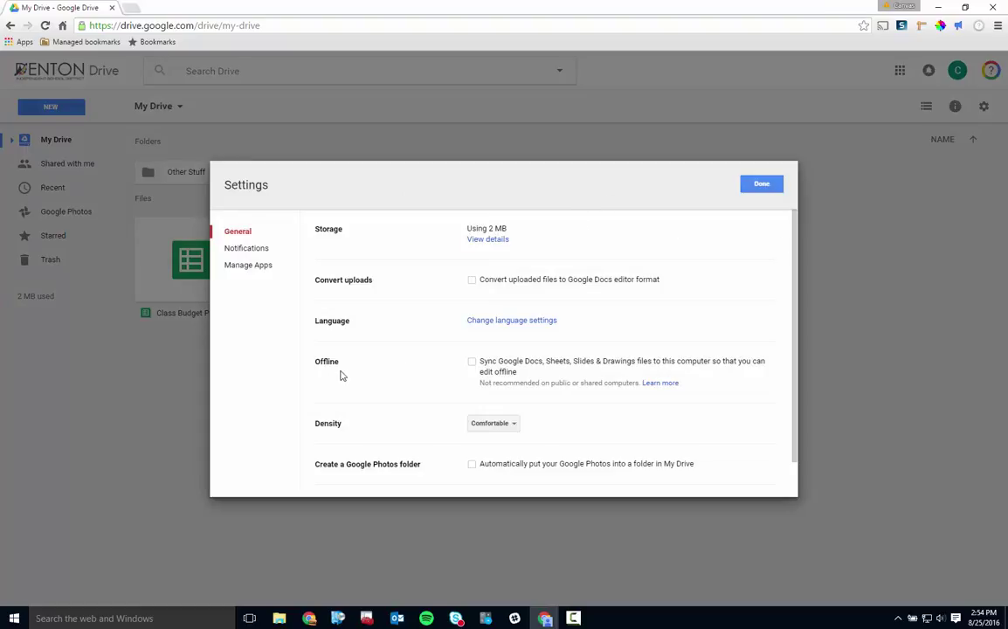
- In the notification settings, switch device notifications on and back off, block the site's notification request, and close the settings
left_click(471, 361)
left_click(262, 254)
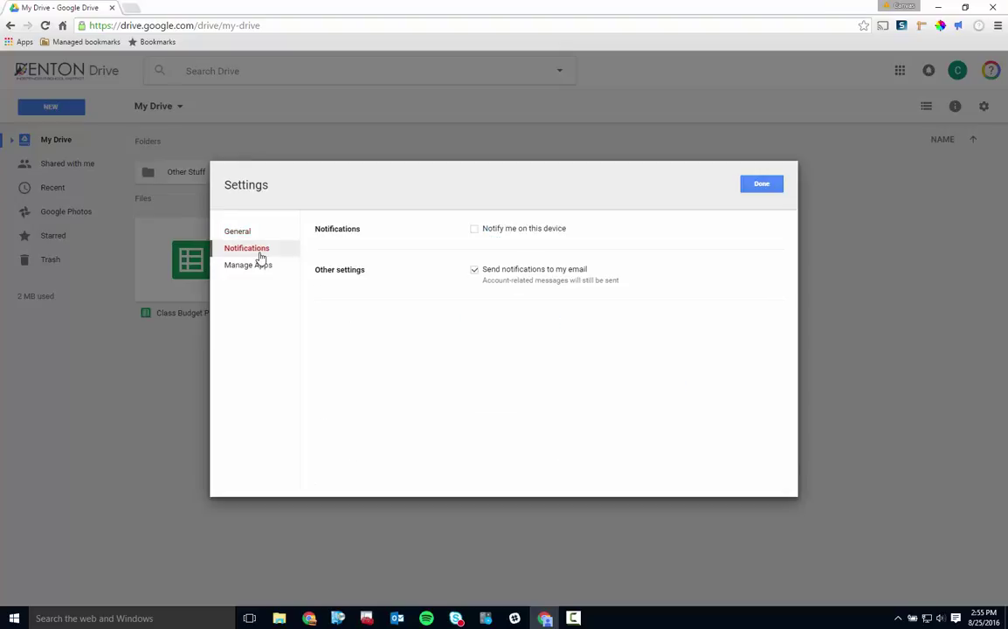
left_click(474, 229)
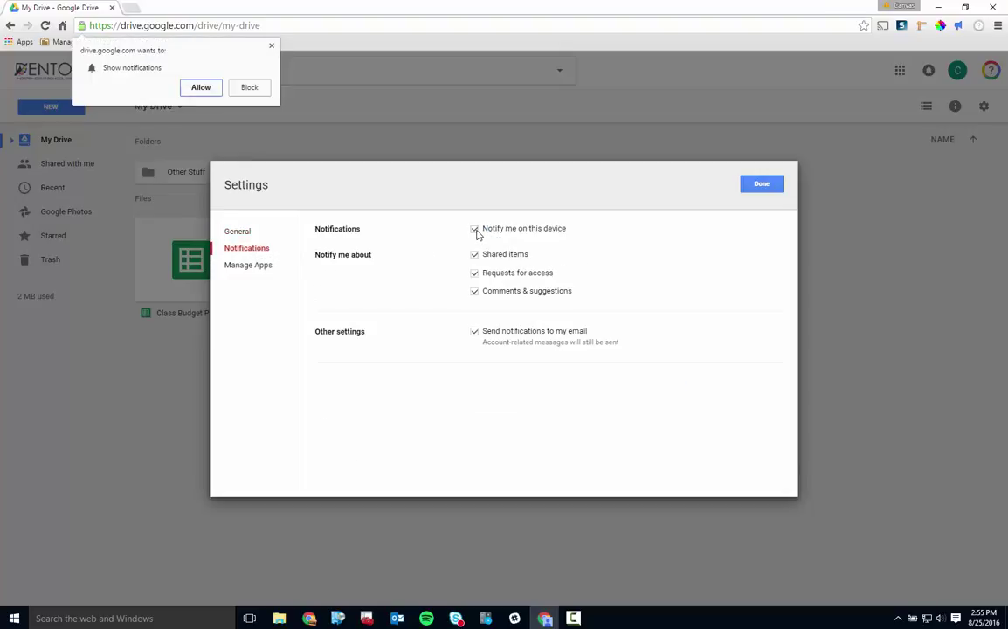
left_click(474, 230)
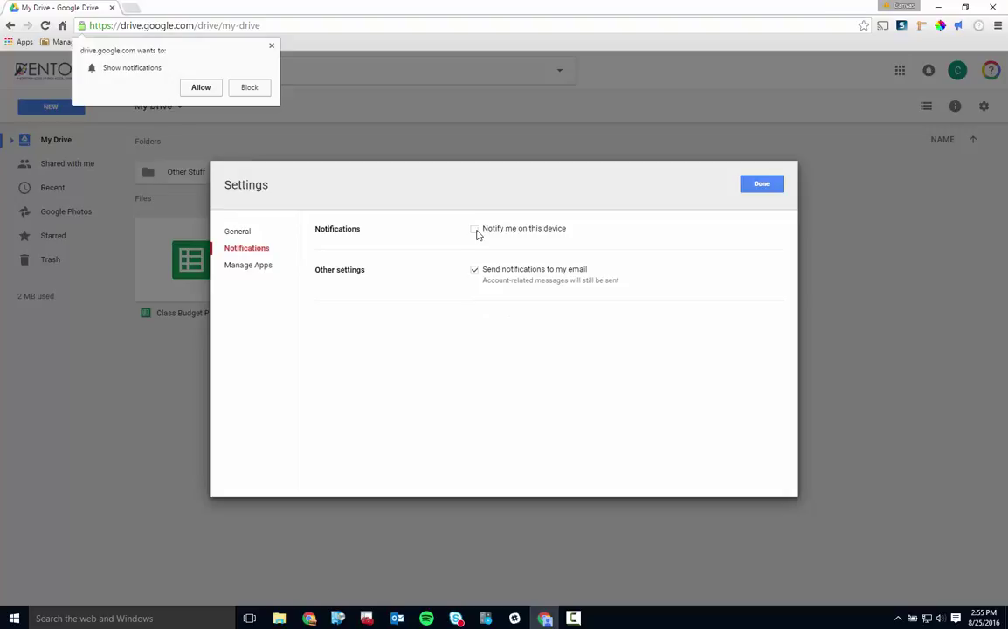
left_click(252, 90)
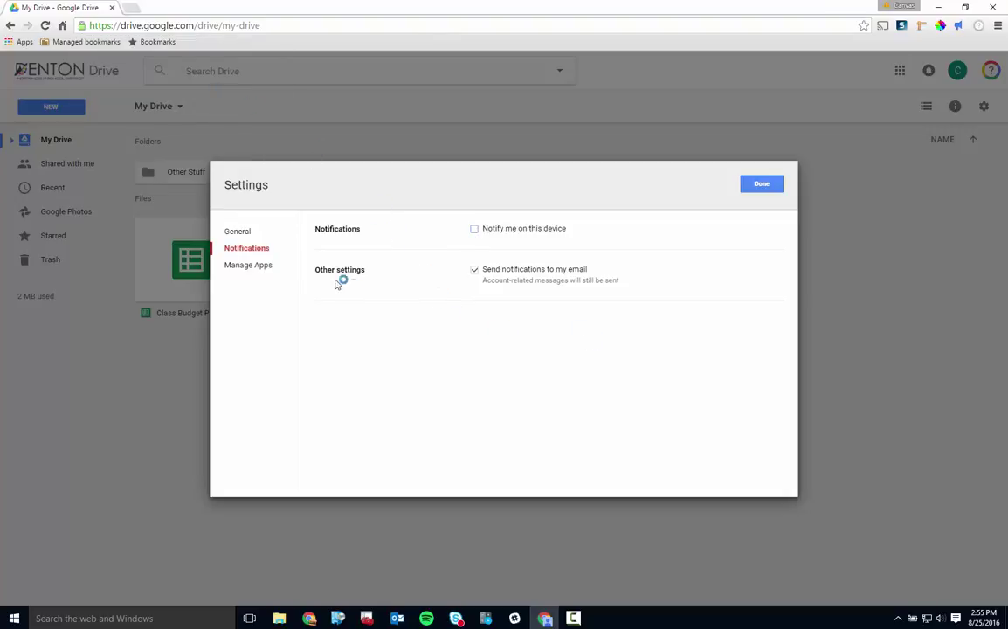
left_click(764, 185)
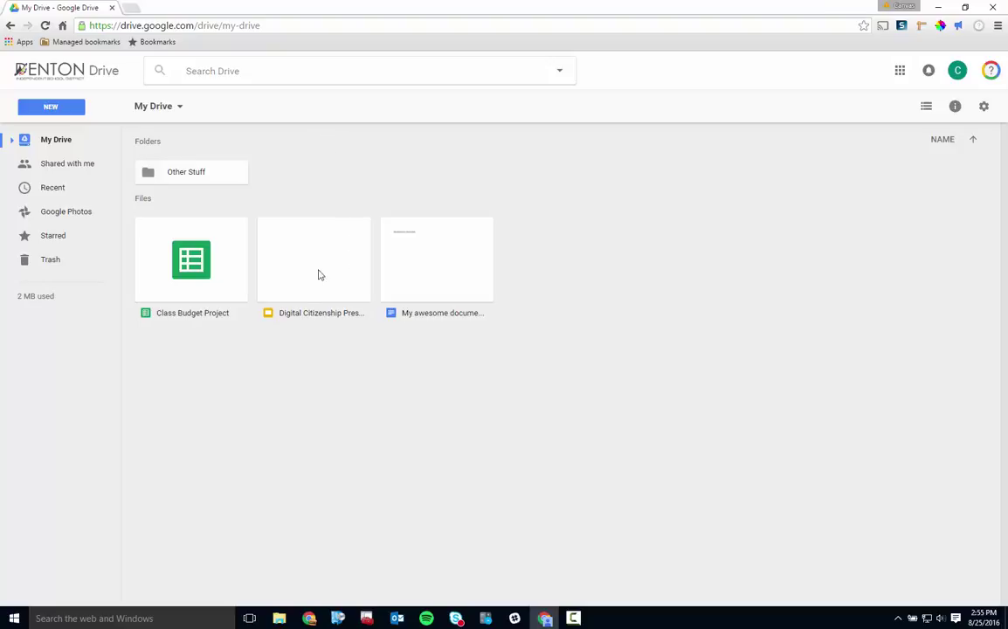
- Move Digital Citizenship Presentation into the Other Stuff folder
left_click_drag(318, 273, 220, 173)
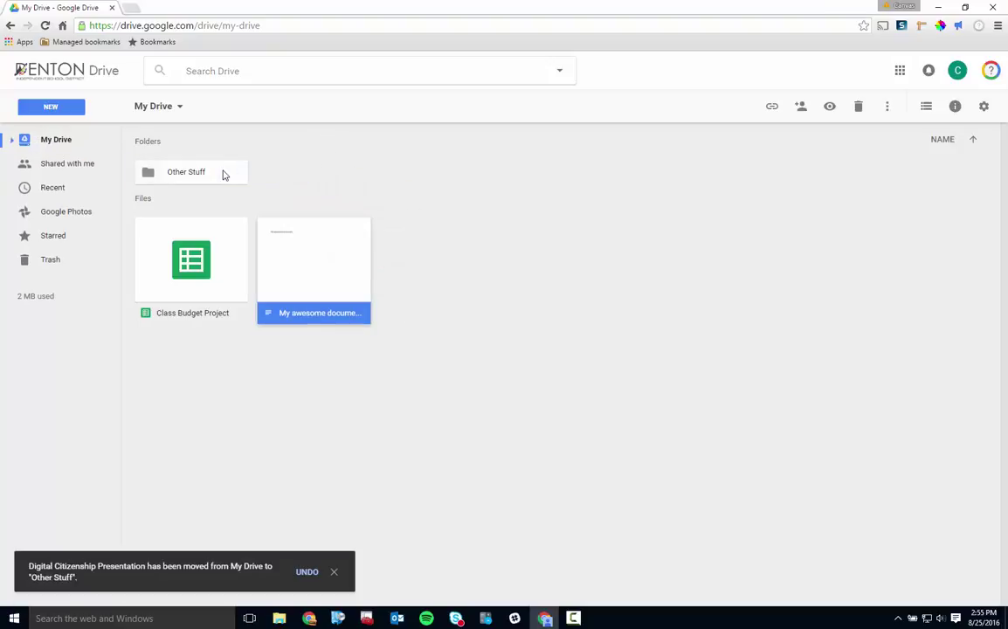
- View the apps available for opening Class Budget Project, then view its sharing dialog and close it without adding anyone
right_click(208, 244)
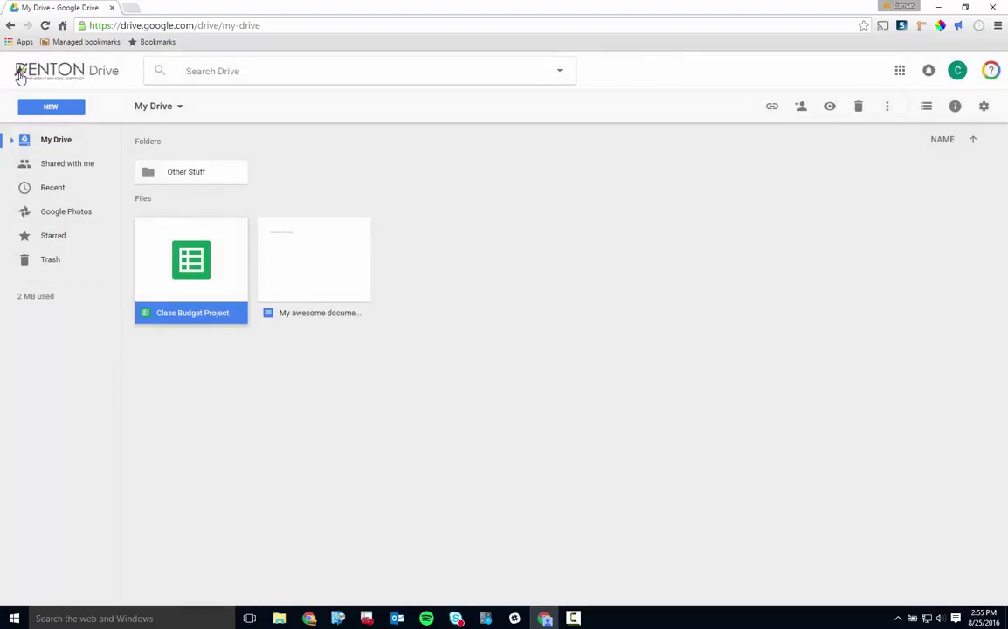
right_click(175, 251)
mouse_move(211, 291)
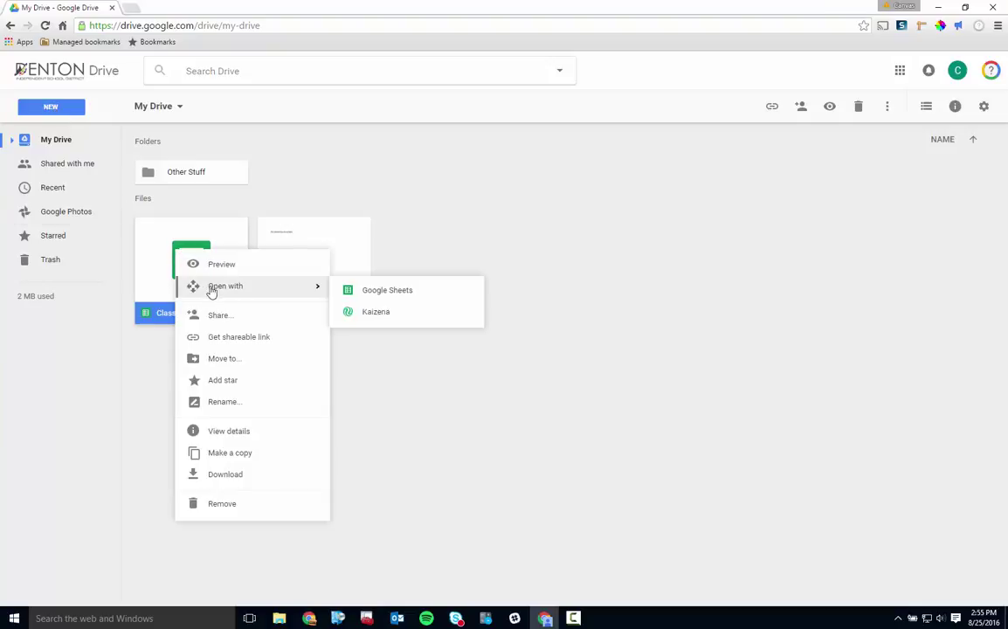
left_click(286, 316)
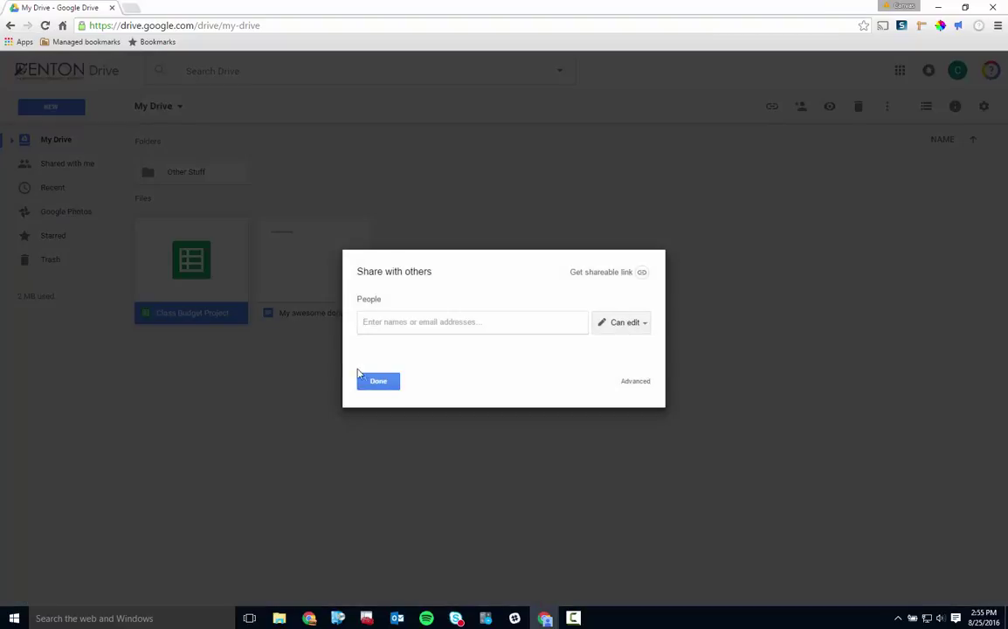
left_click(380, 391)
- Turn on link sharing for Class Budget Project, toggle it, and leave it switched off
right_click(210, 282)
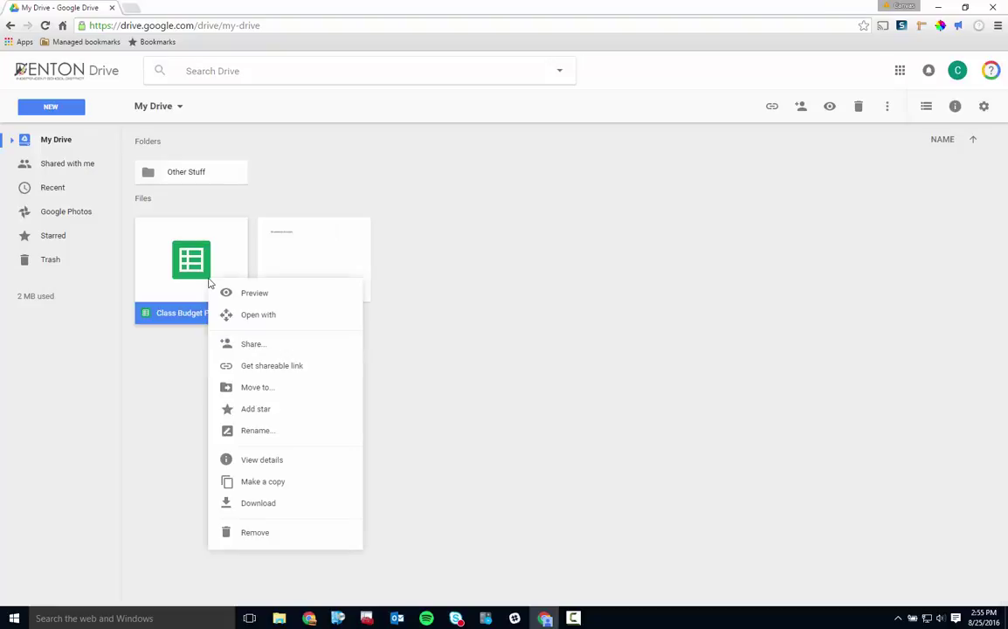
left_click(292, 367)
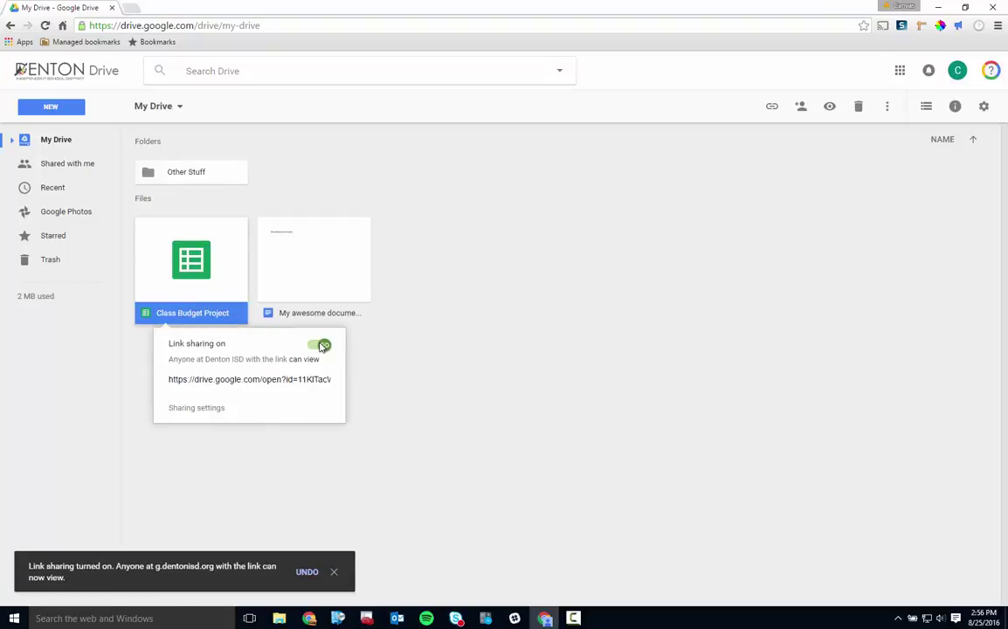
left_click(322, 345)
left_click(320, 347)
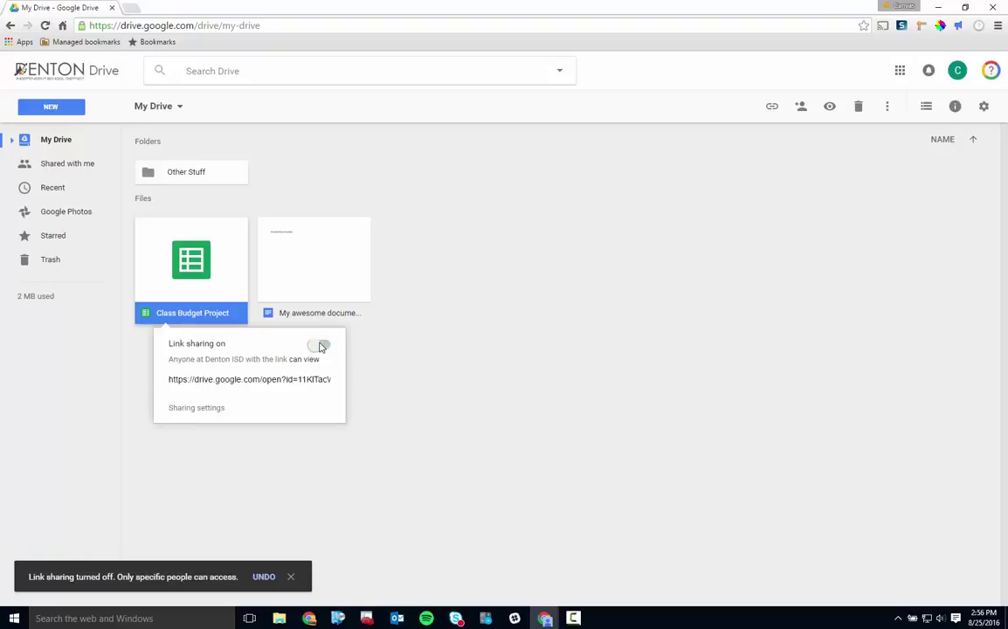
left_click(323, 345)
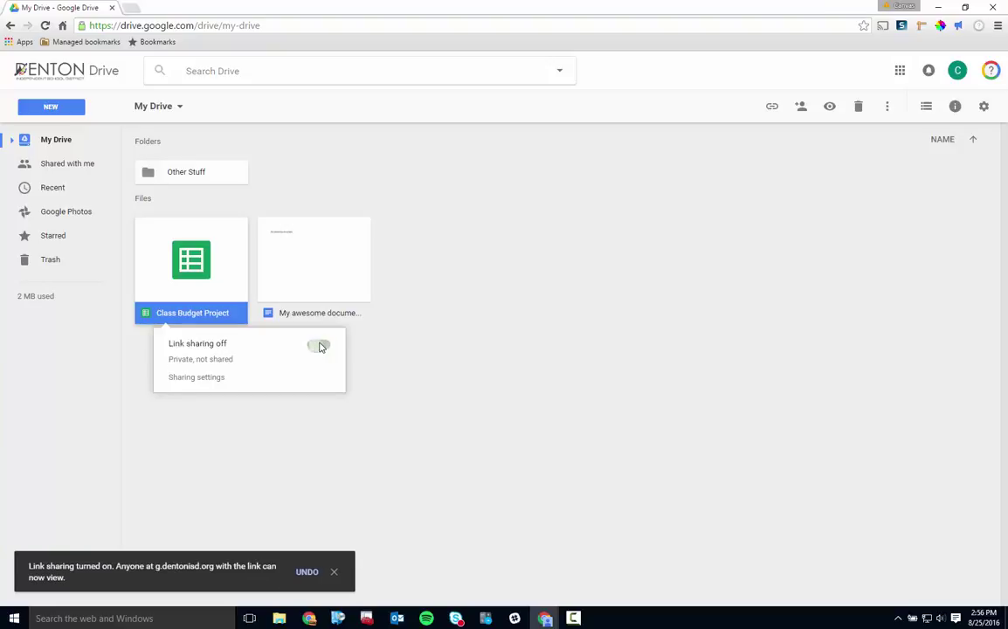
- View the destinations for moving Class Budget Project, and close the list without moving the file
right_click(194, 282)
left_click(287, 397)
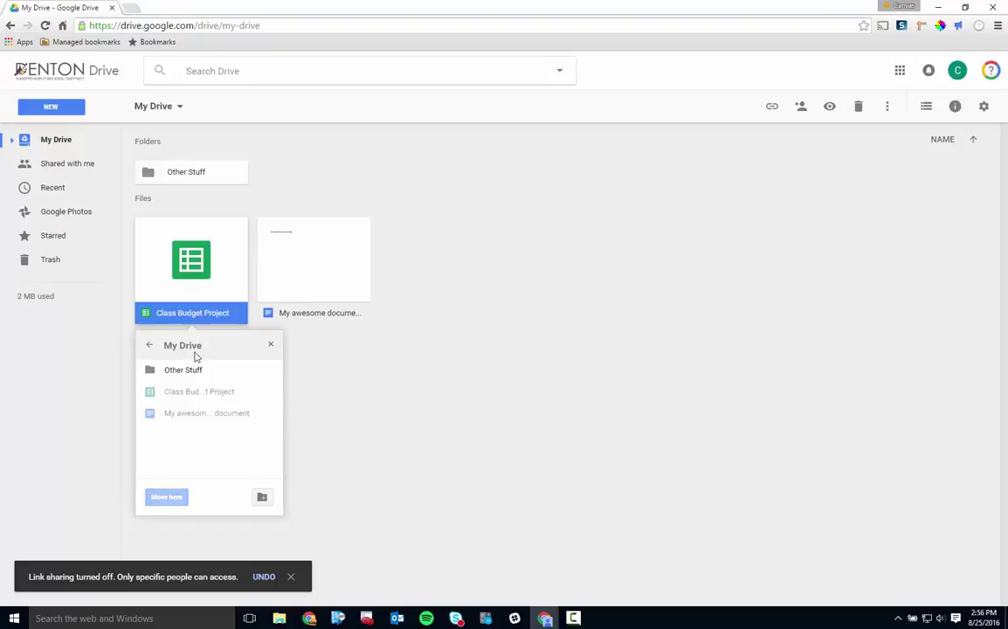
left_click(270, 344)
- Add a star to Class Budget Project, then open its rename dialog and accept the existing name
right_click(228, 300)
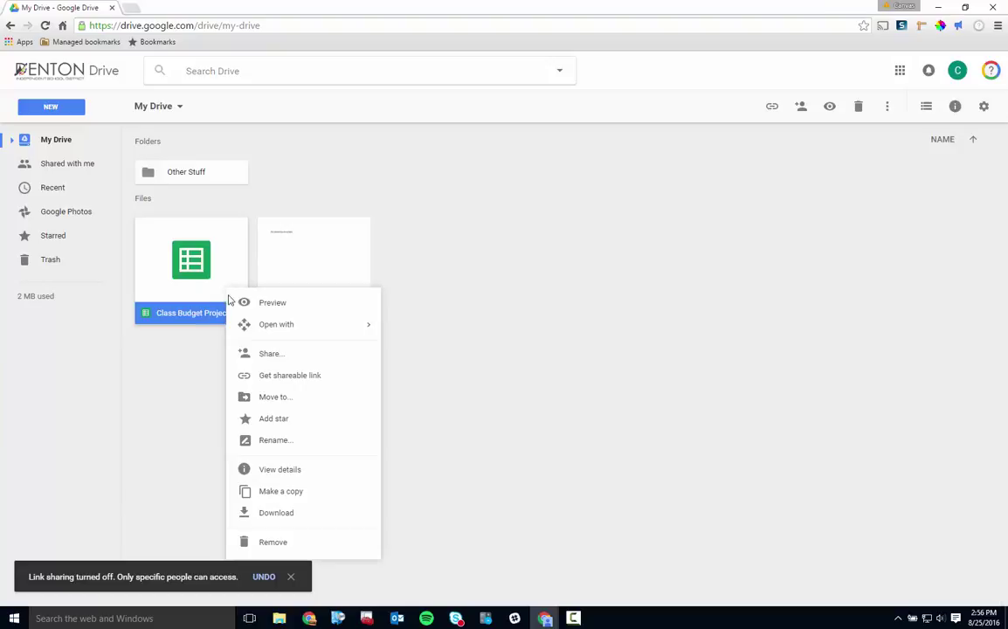
left_click(337, 418)
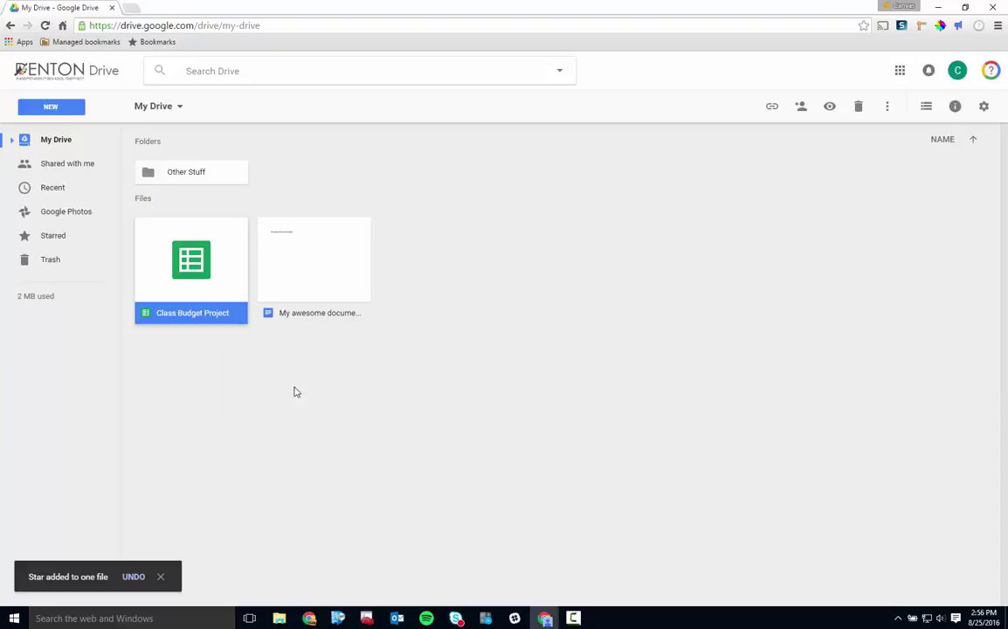
right_click(227, 289)
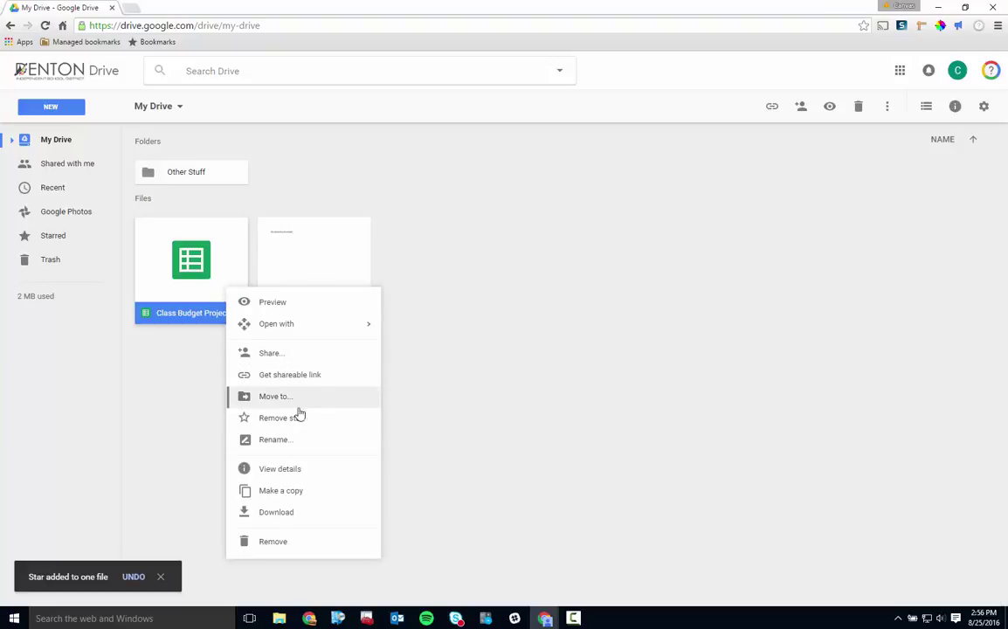
left_click(316, 444)
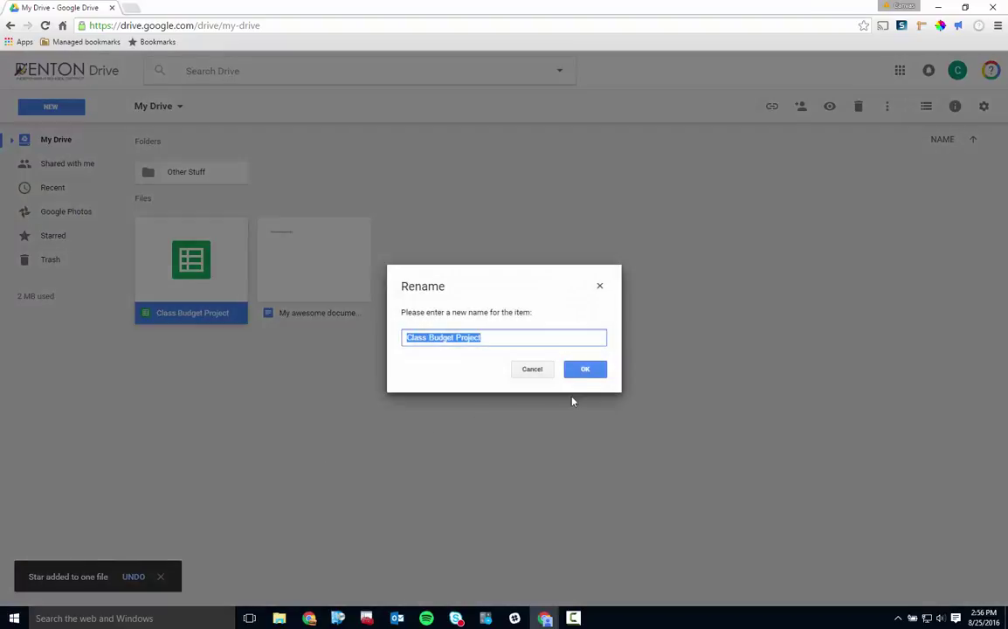
left_click(585, 369)
- Show the information pane for Class Budget Project and make a copy of the file
right_click(232, 281)
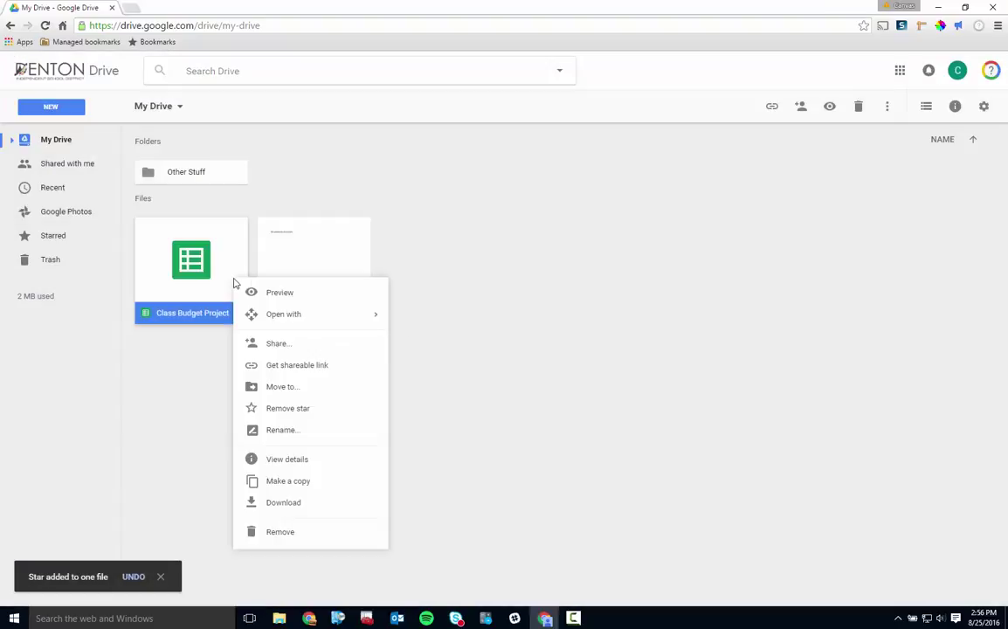
left_click(333, 463)
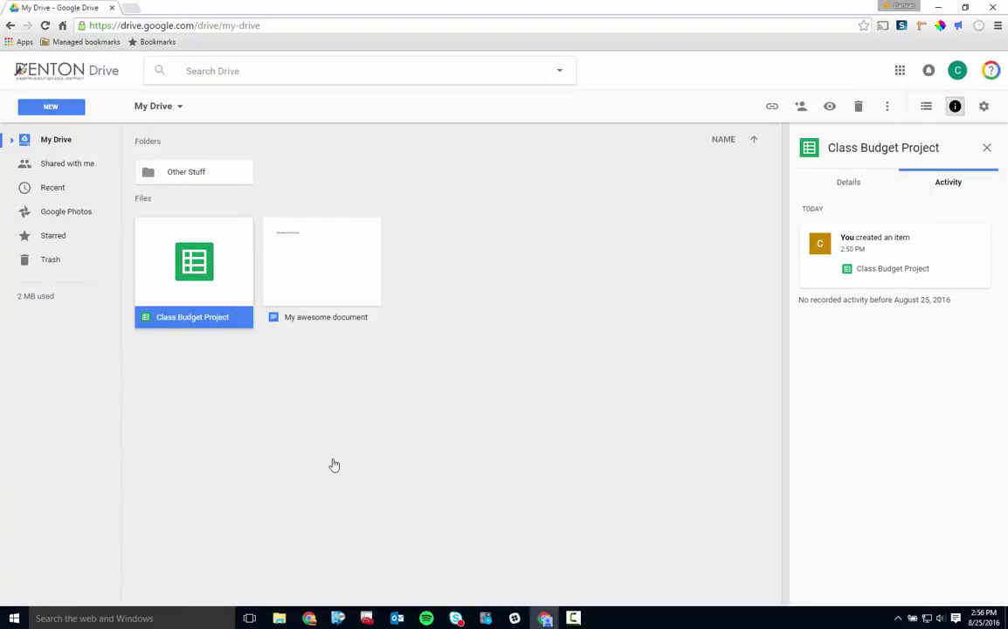
right_click(225, 285)
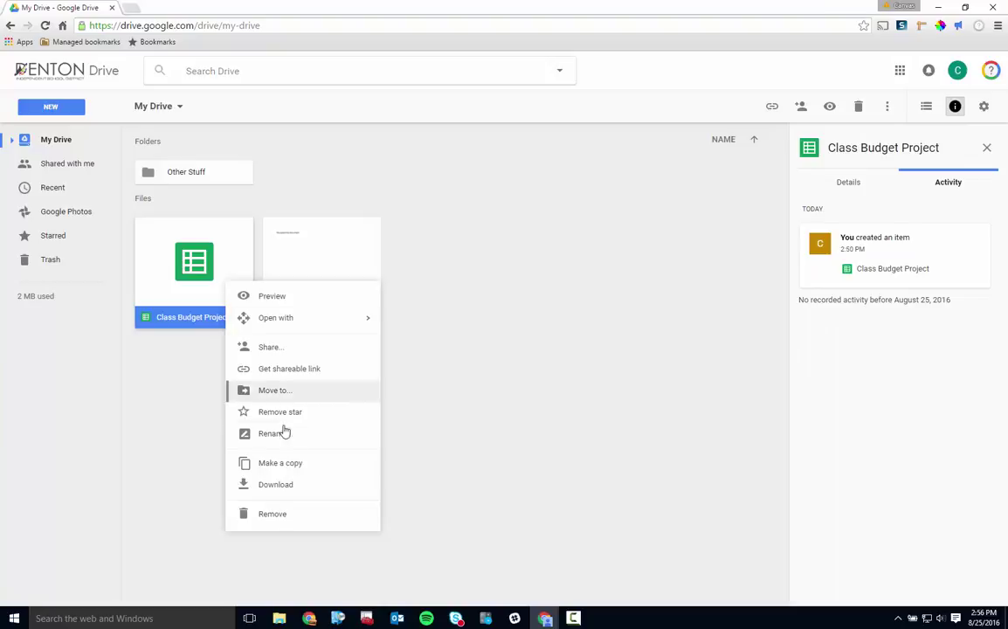
left_click(306, 465)
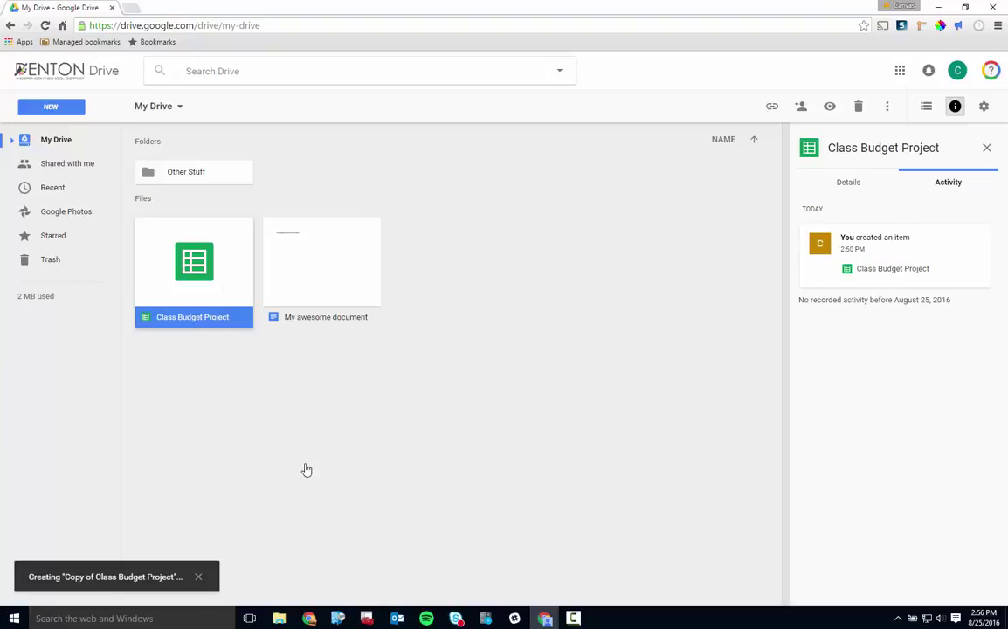
- Download Class Budget Project and close the information pane
right_click(234, 282)
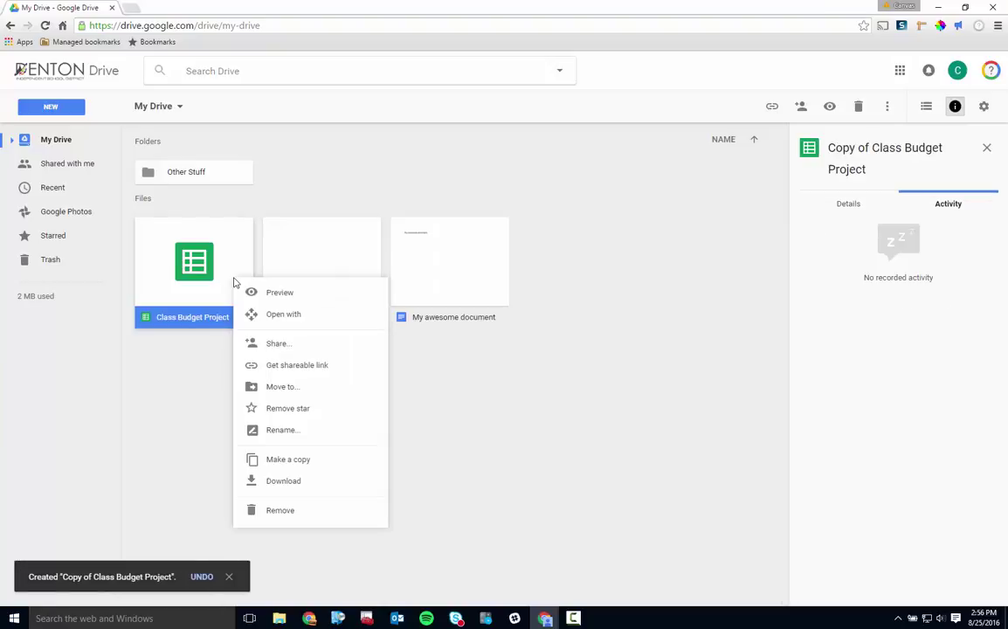
left_click(284, 482)
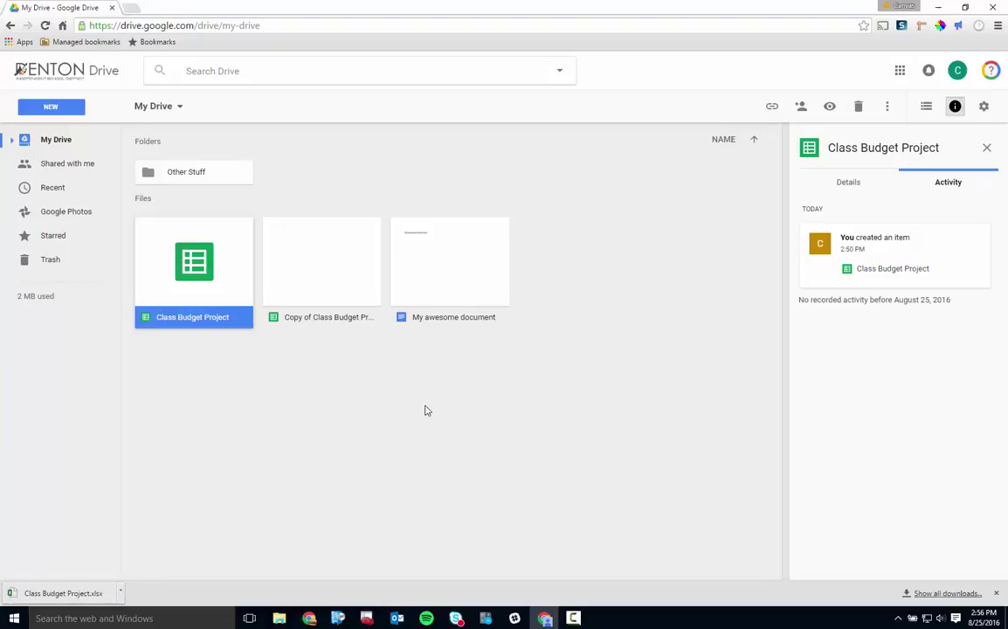
left_click(985, 151)
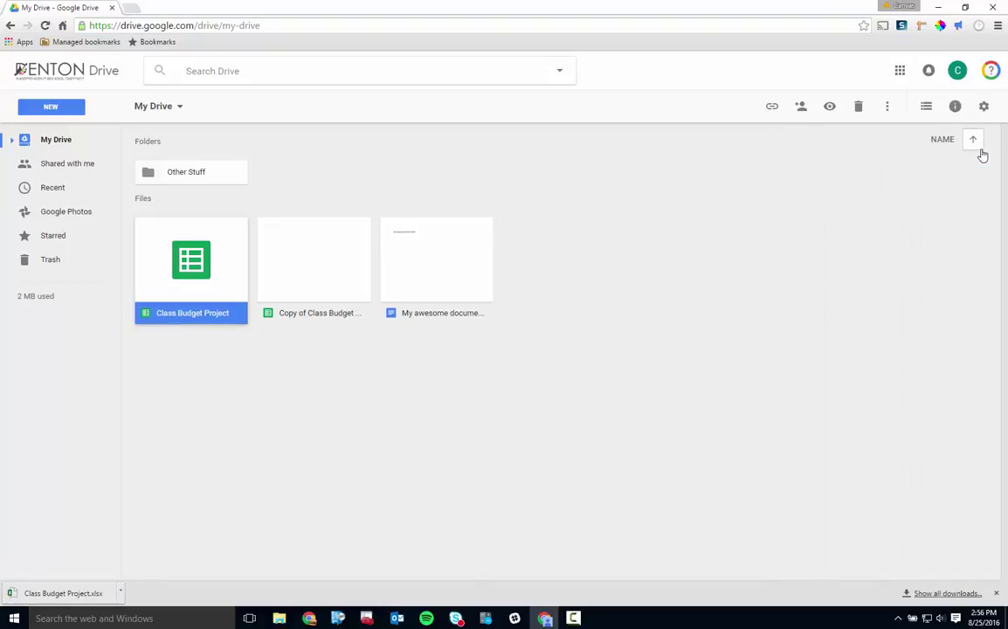
- Open the Training for Google Apps help and expand the Introduction to Drive lessons
left_click(992, 72)
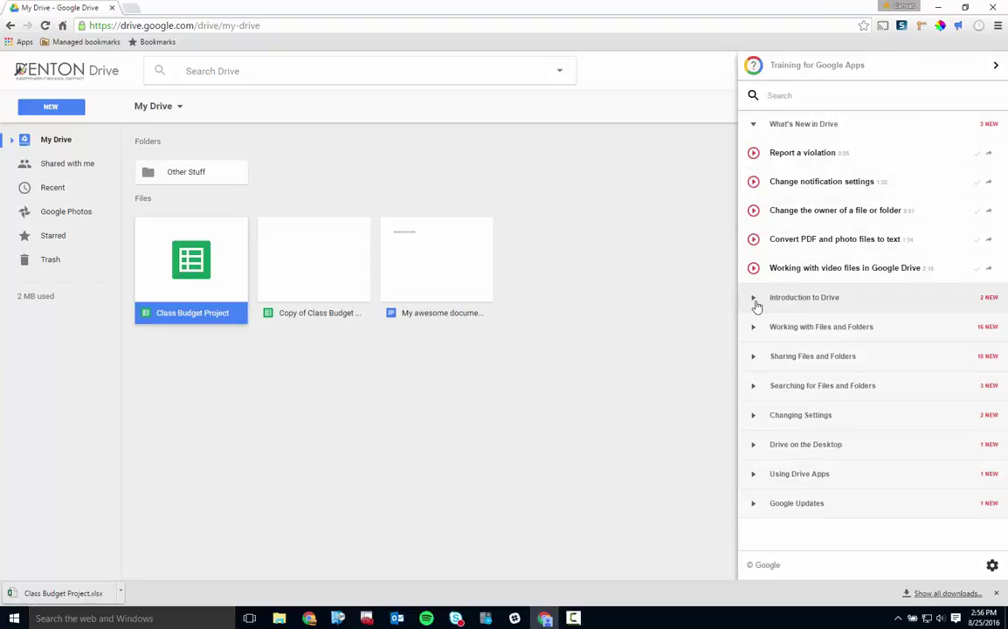
left_click(756, 302)
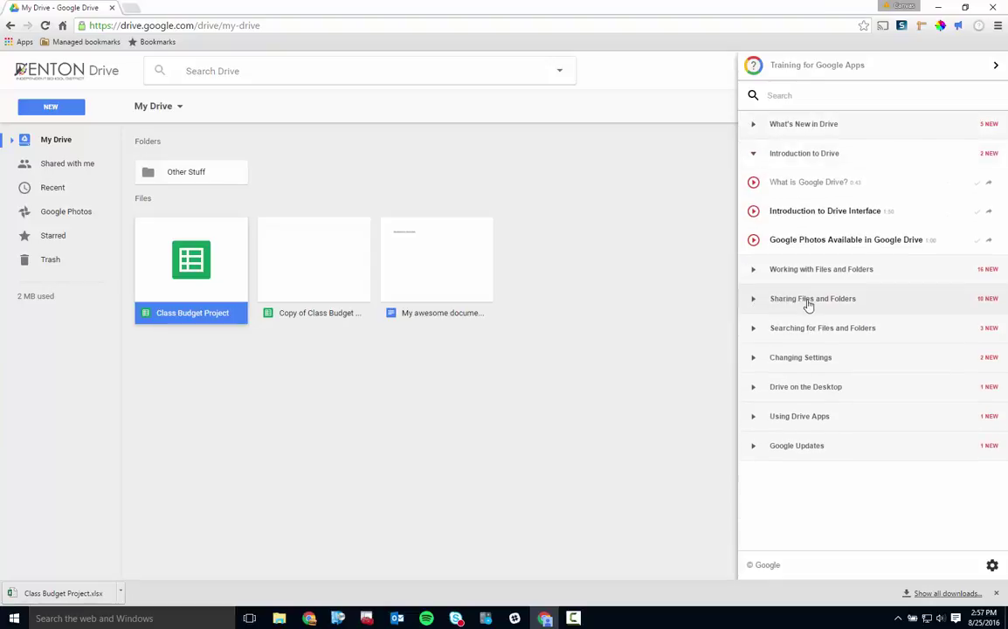